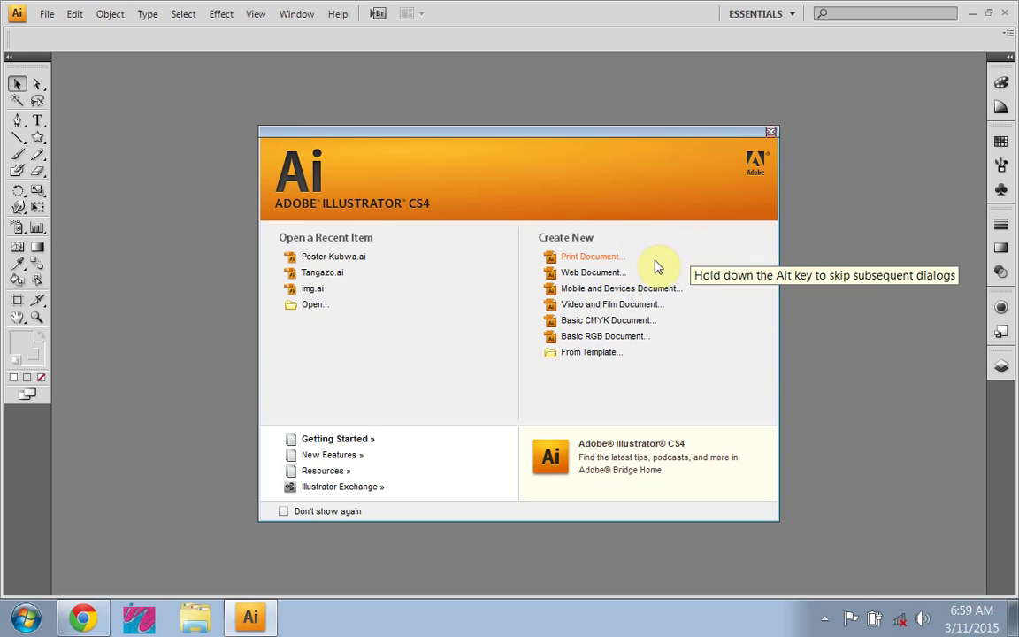
Step: Start a new print document named Mchoro with the Print document profile
left_click(584, 258)
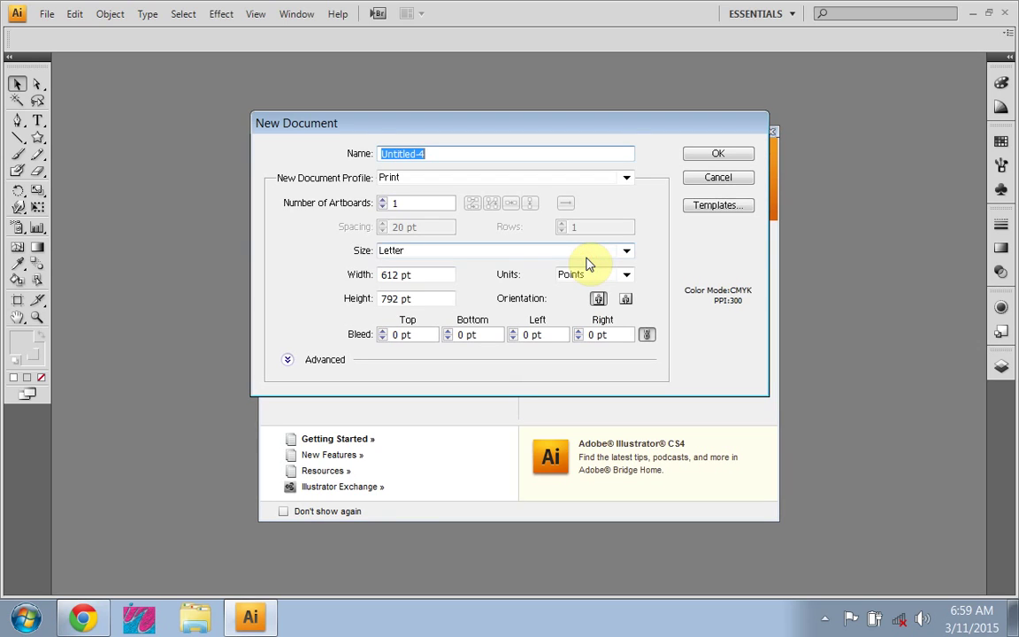
left_click(481, 153)
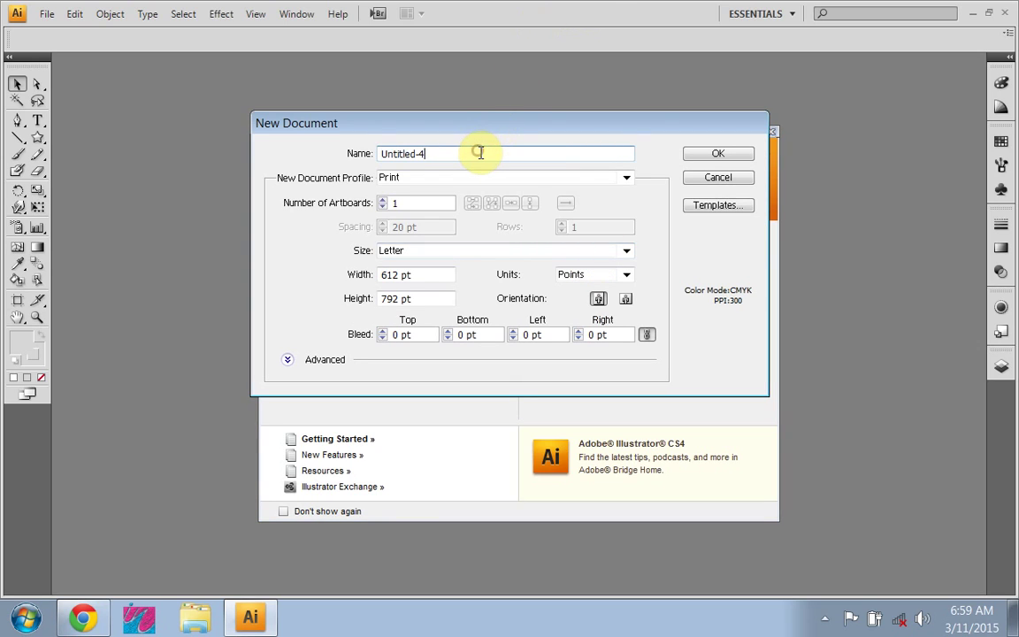
key("BackSpace")
key("BackSpace")
key("BackSpace")
key("BackSpace")
key("BackSpace")
key("BackSpace")
key("BackSpace")
key("BackSpace")
key("BackSpace")
key("BackSpace")
type("Mchoro")
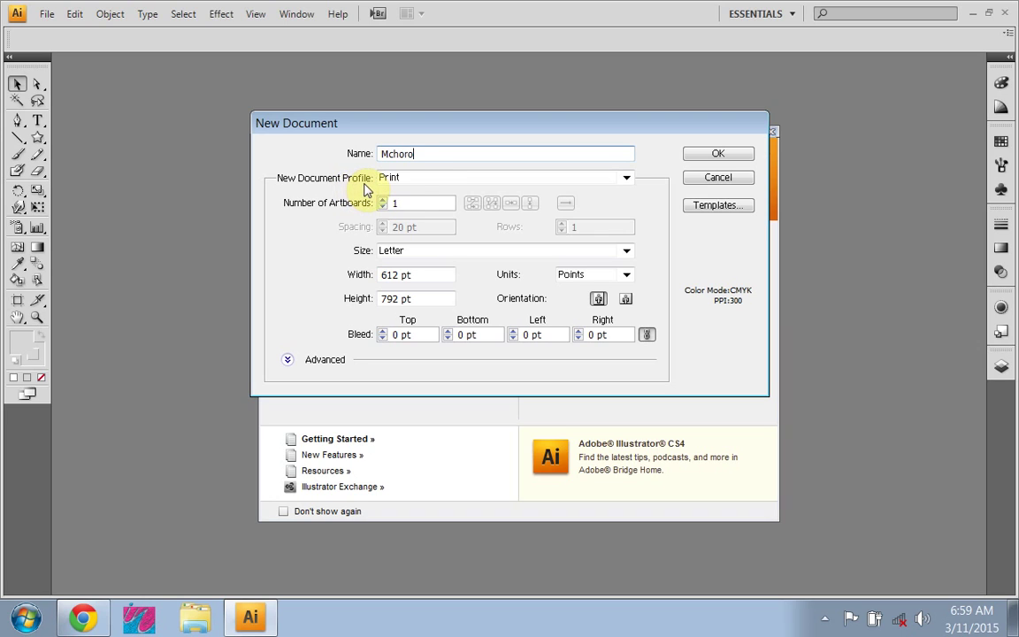
left_click(626, 179)
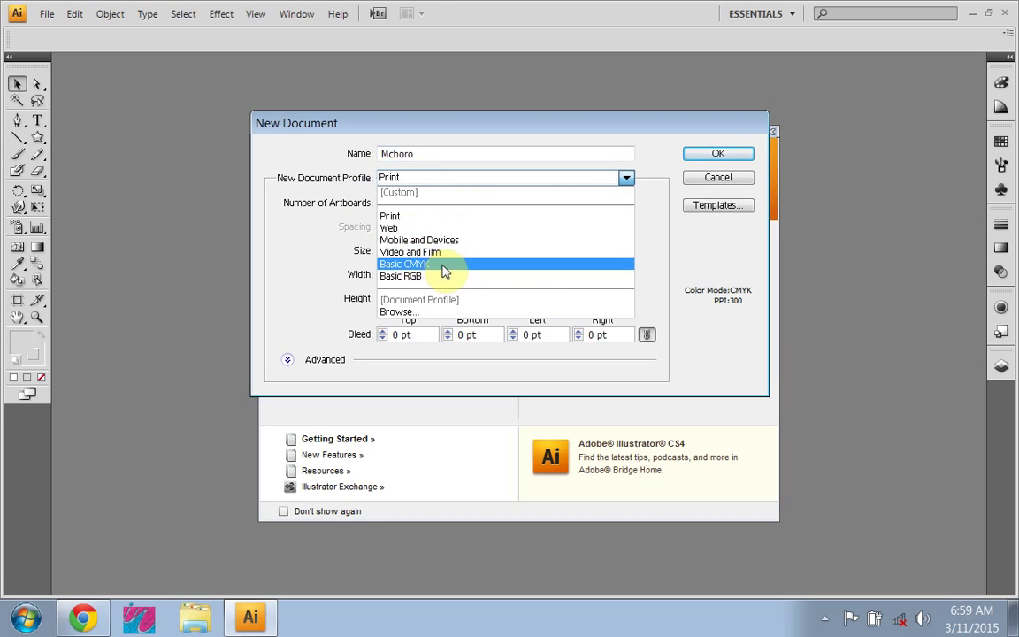
left_click(406, 220)
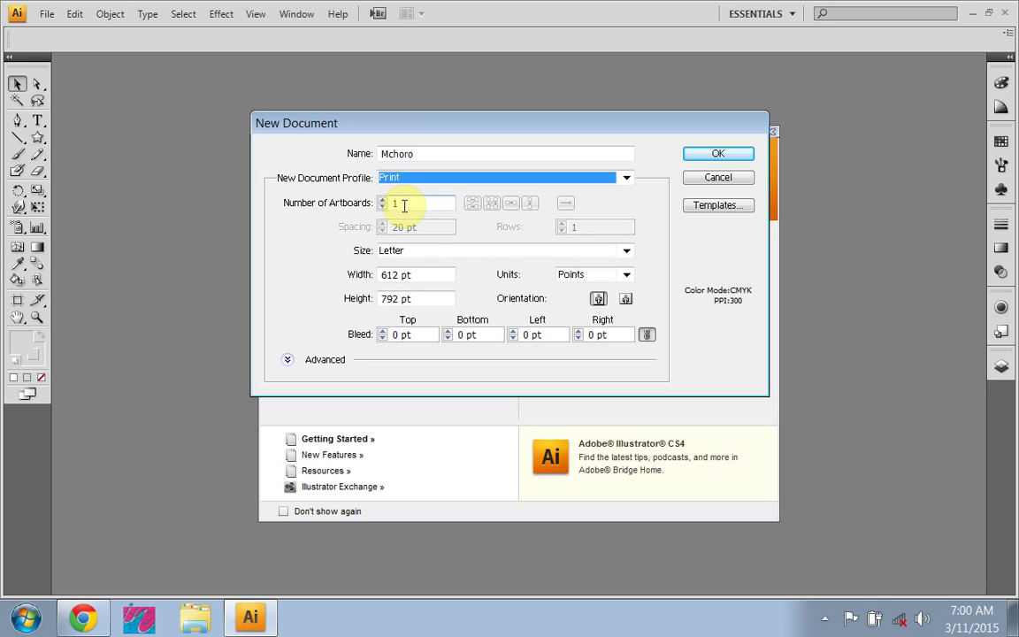
Step: Set the number of artboards to 5
left_click(382, 200)
left_click(383, 200)
left_click(382, 200)
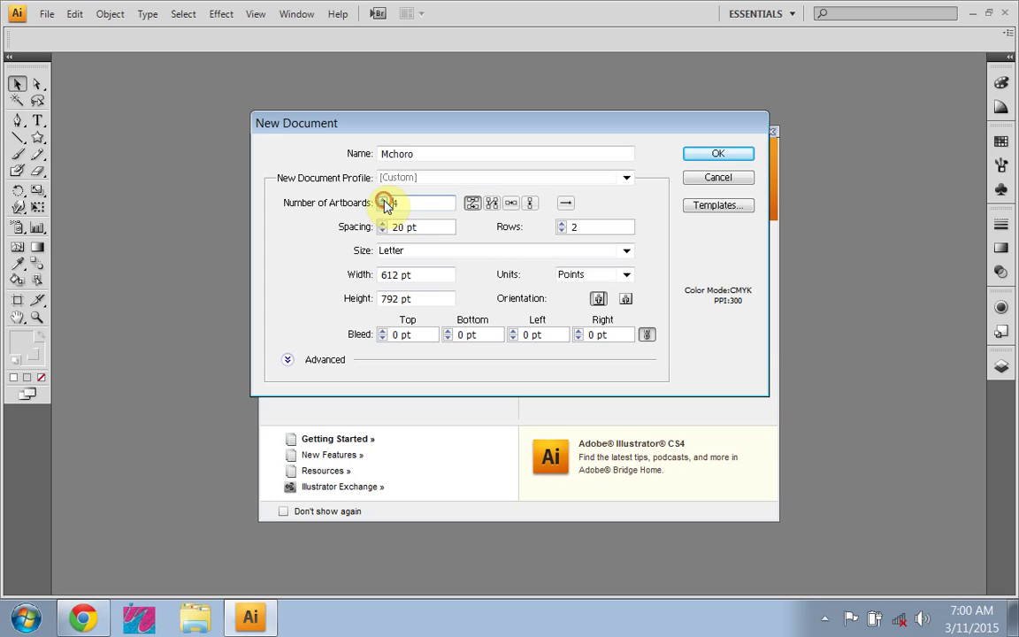
left_click(382, 200)
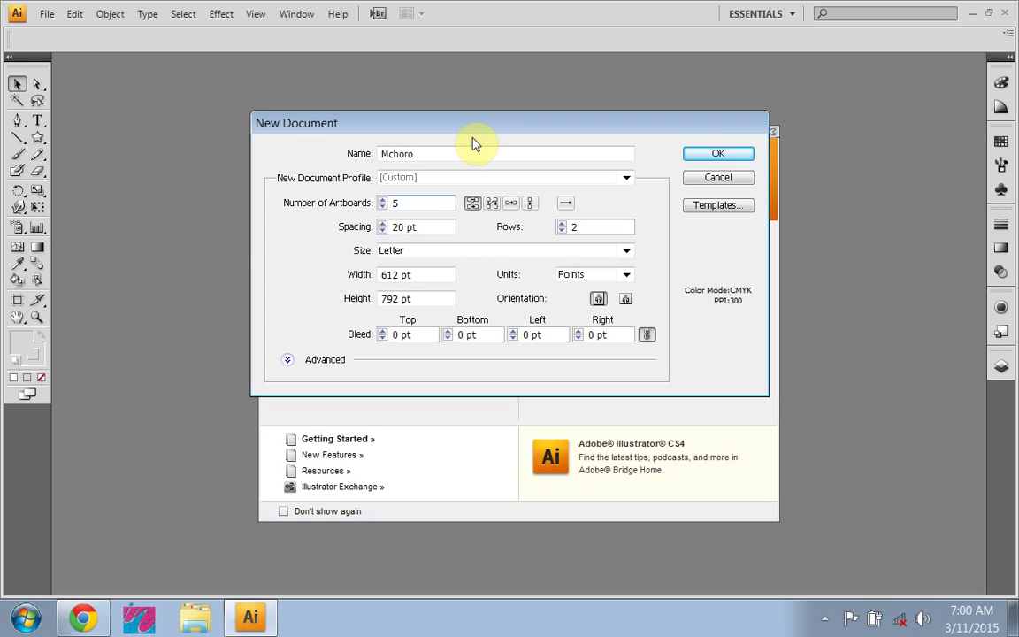
Step: Try the artboard arrangement options, including by column, and choose Arrange by Row
left_click(493, 205)
left_click(511, 206)
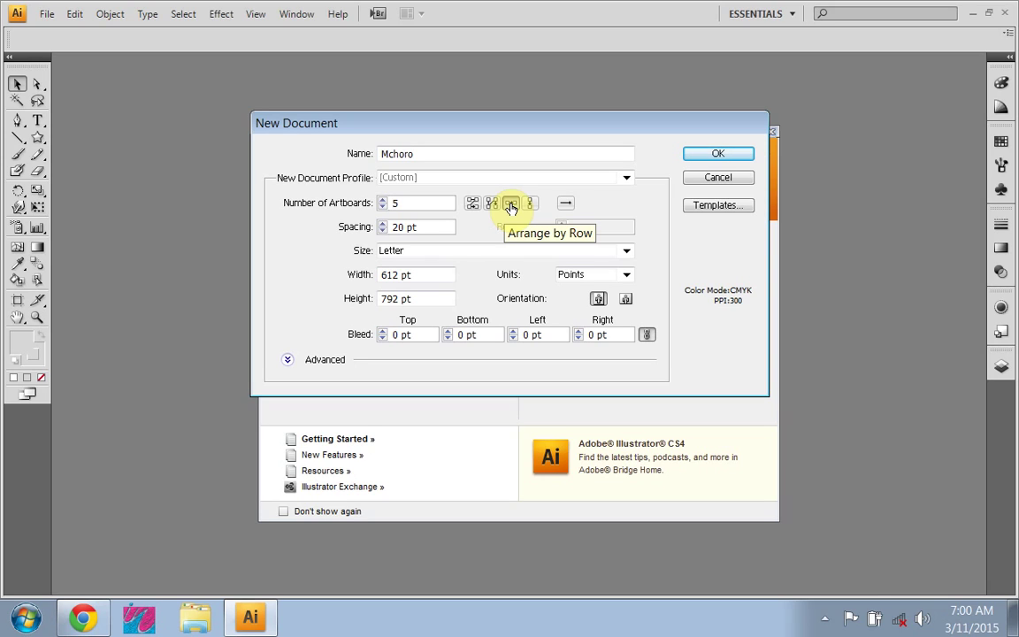
left_click(530, 206)
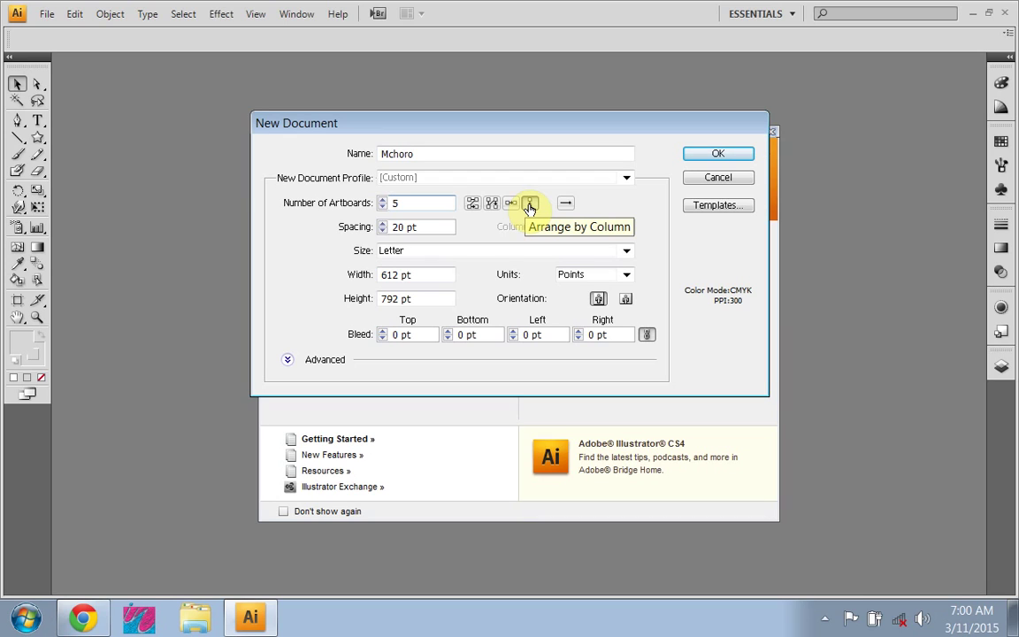
left_click(513, 206)
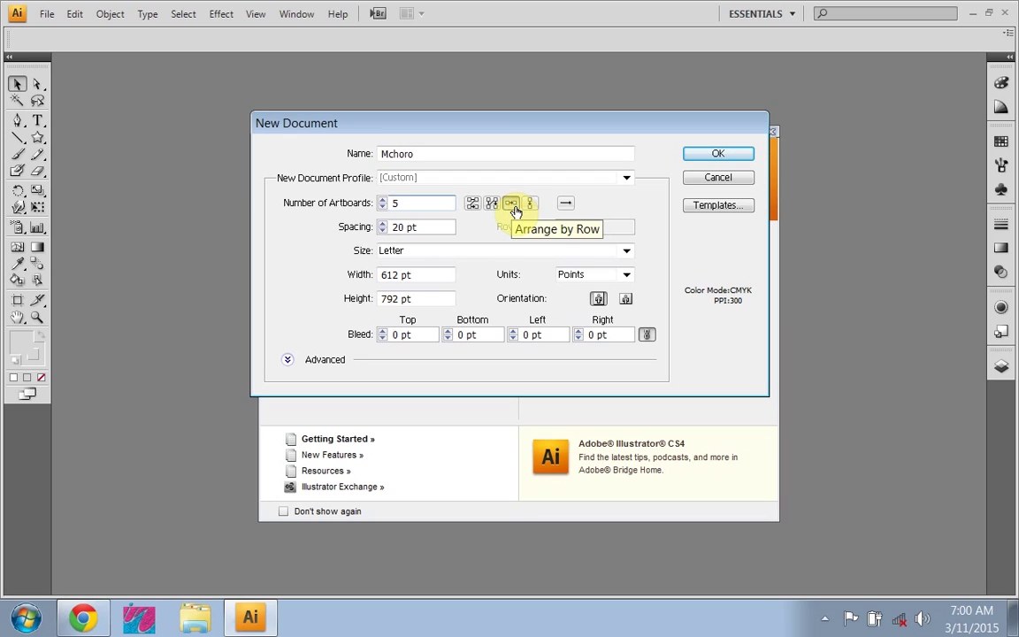
Step: Reapply the Print document profile to restore a single artboard
left_click(412, 204)
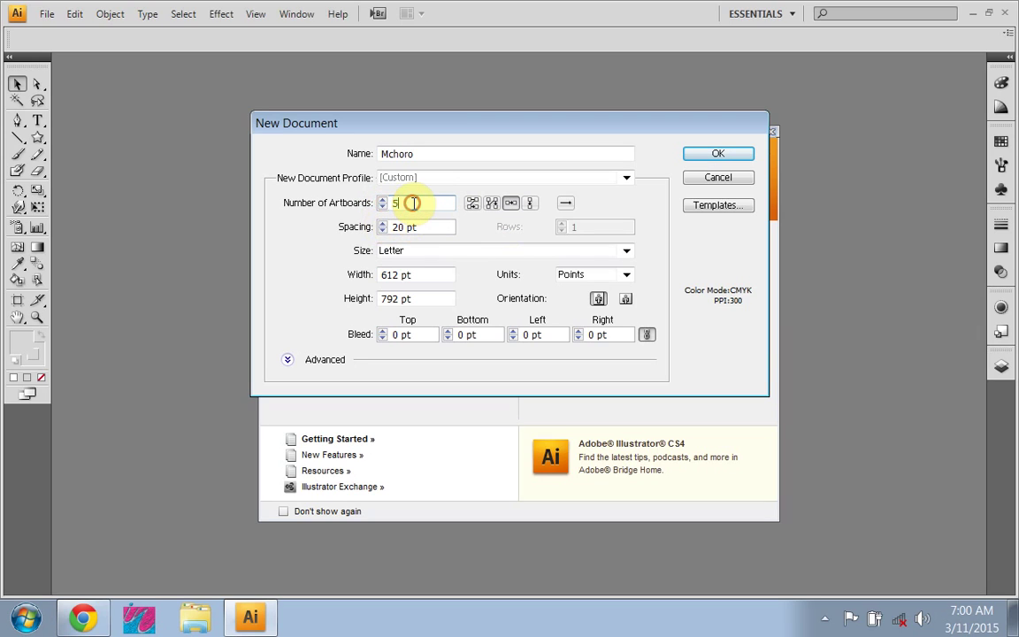
left_click_drag(413, 203, 393, 204)
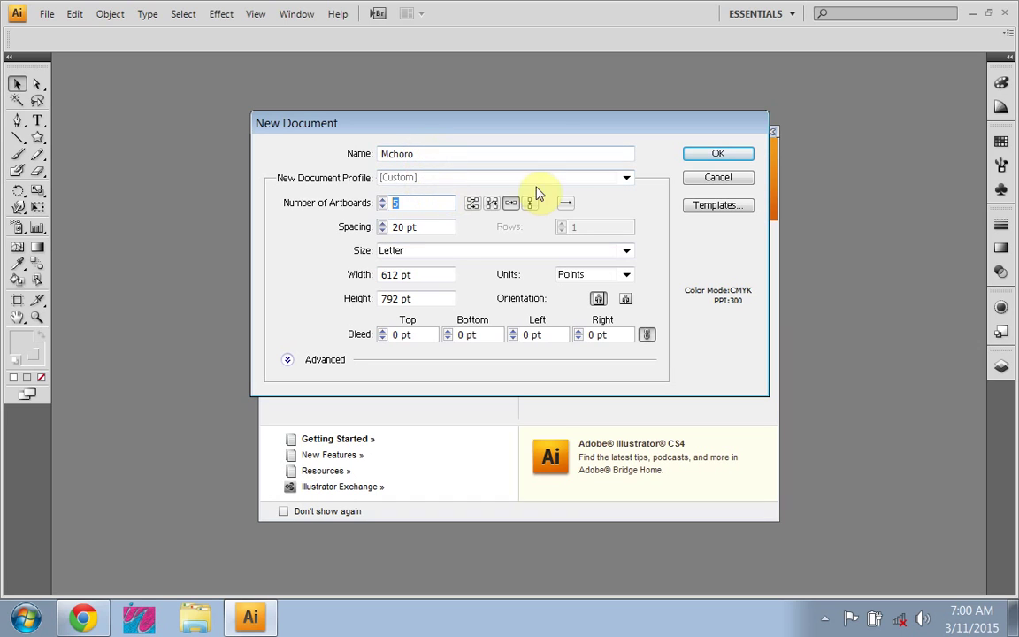
left_click(627, 178)
left_click(407, 219)
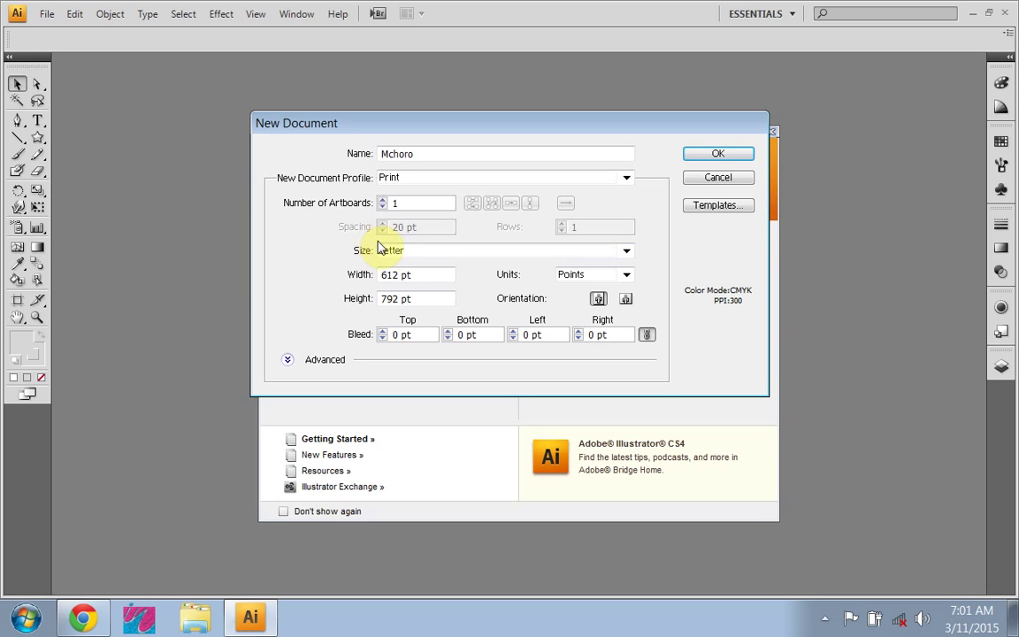
Step: Set the document size to A4 and review its width and height values
left_click(393, 252)
left_click(628, 252)
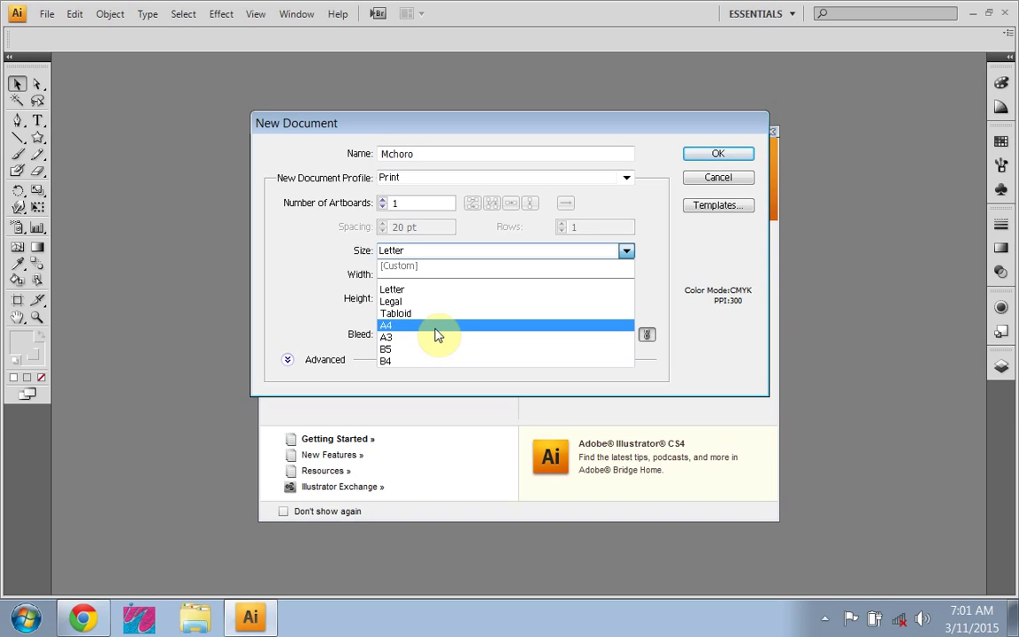
left_click(436, 327)
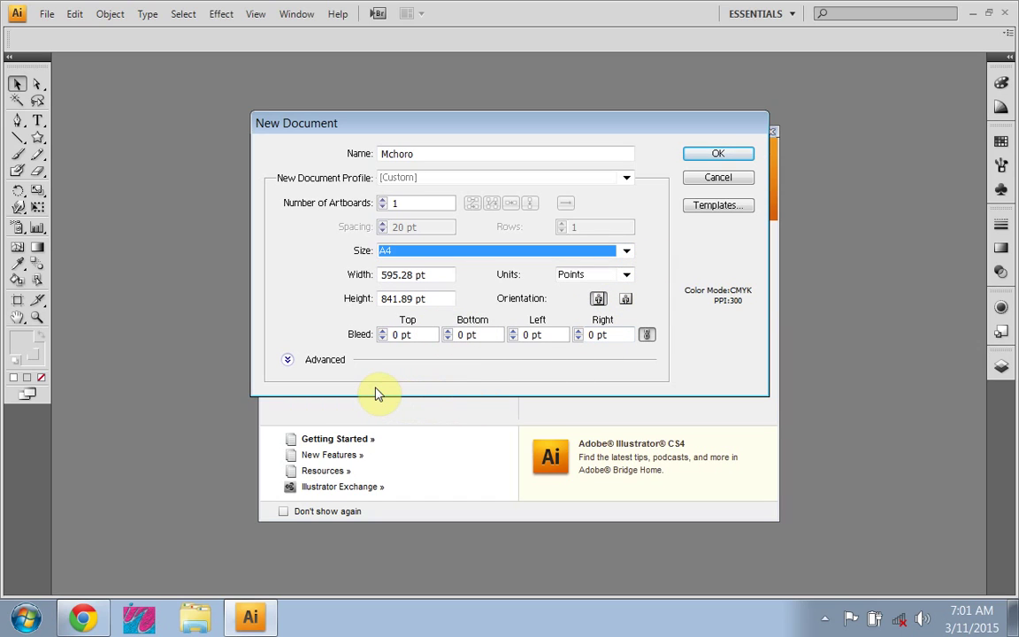
left_click_drag(438, 275, 344, 289)
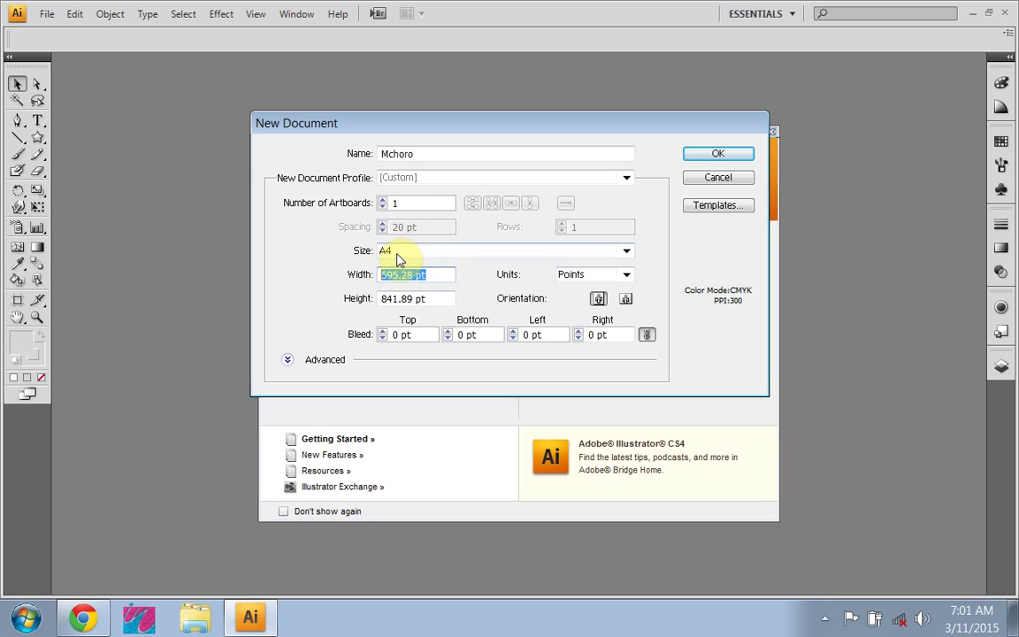
left_click(434, 274)
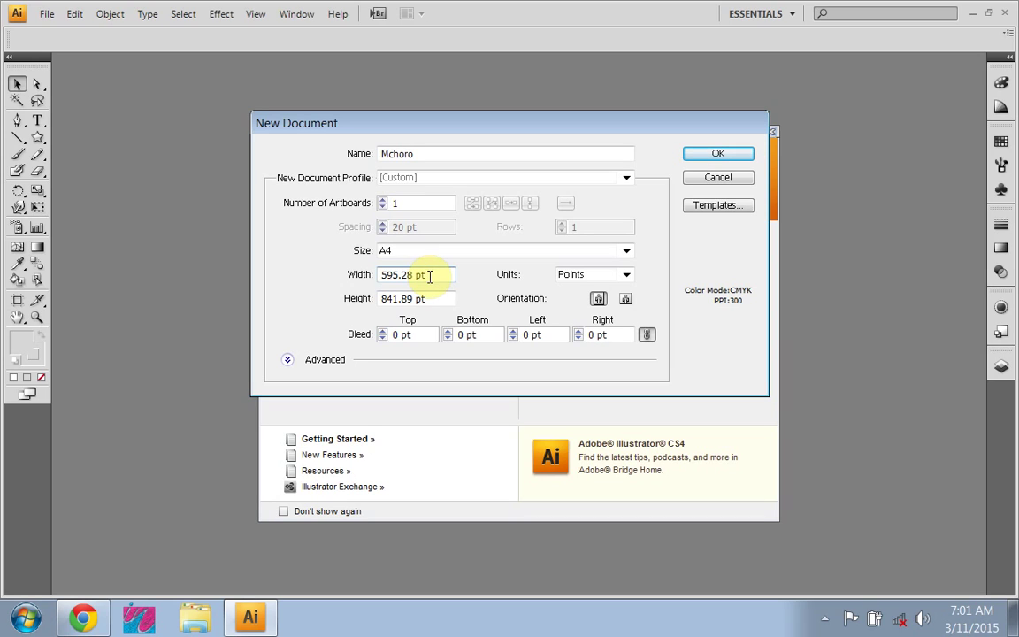
left_click_drag(430, 277, 379, 276)
left_click_drag(436, 298, 376, 299)
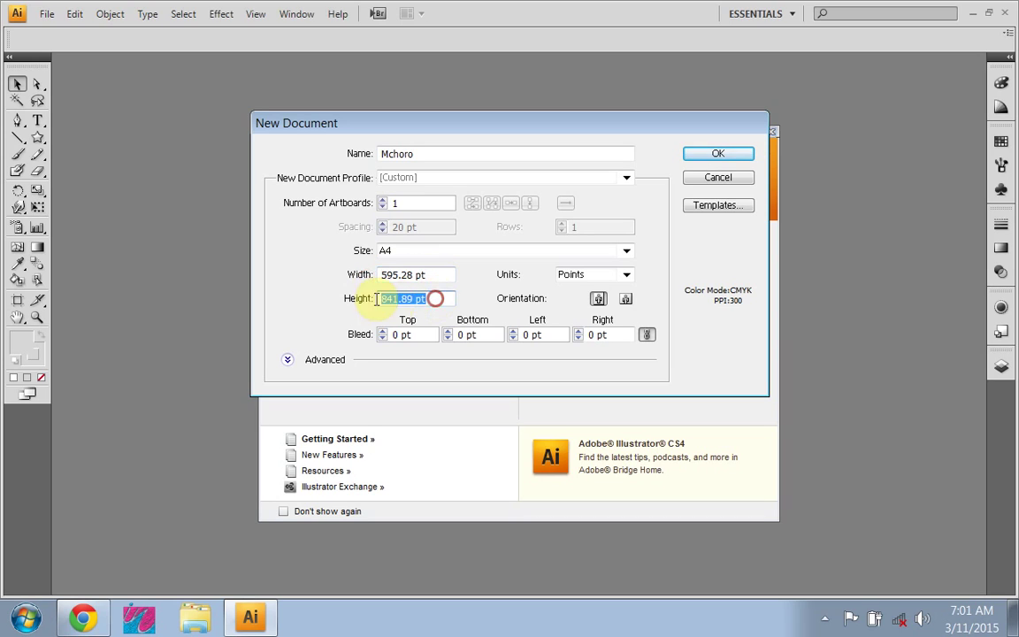
left_click(442, 278)
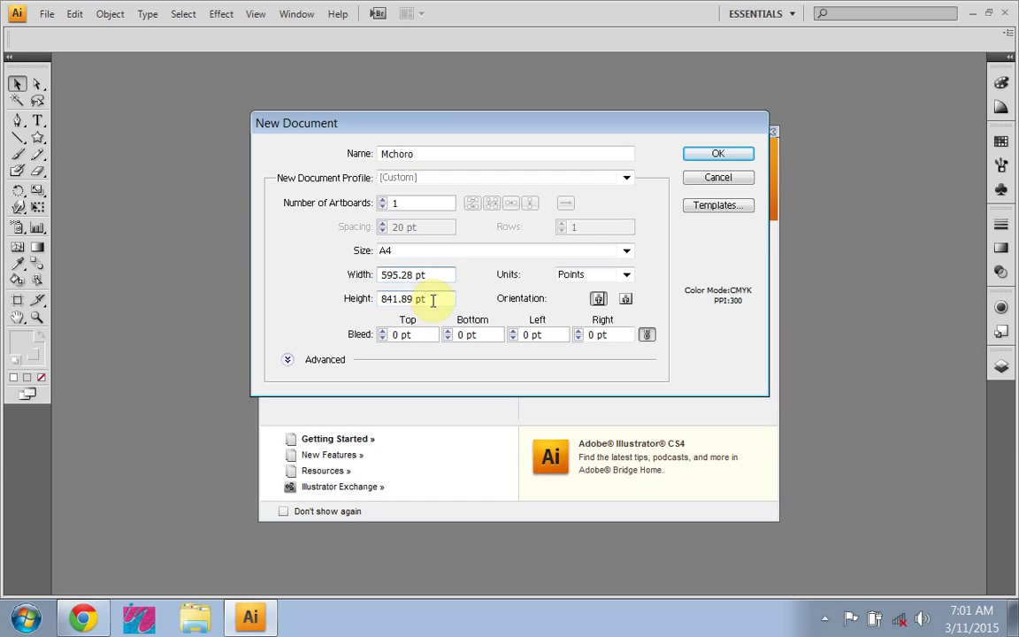
Step: Set the document units to Centimeters
left_click(625, 274)
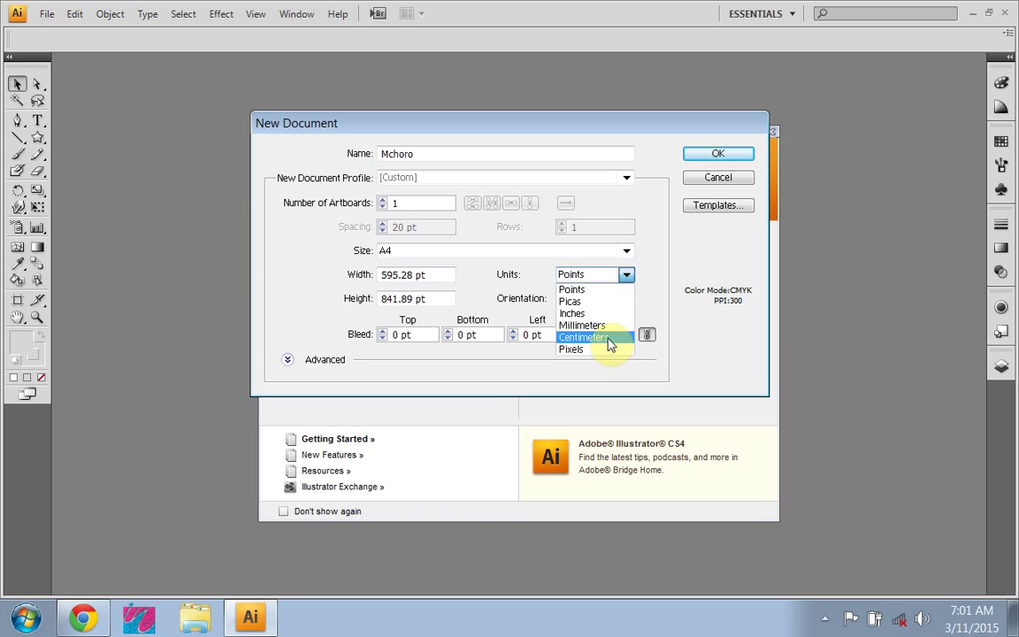
left_click(609, 341)
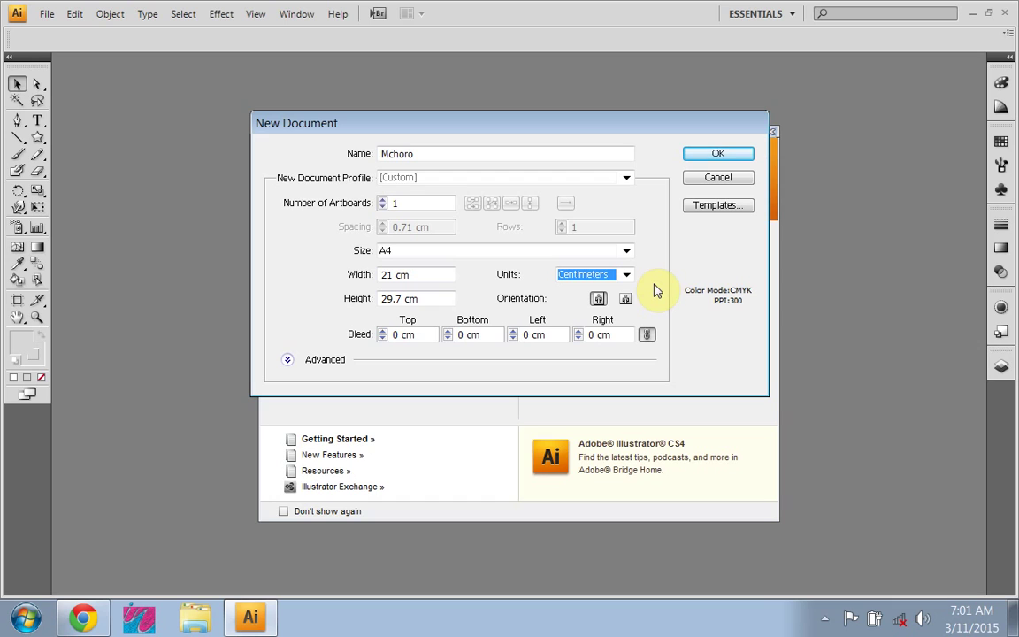
left_click(628, 276)
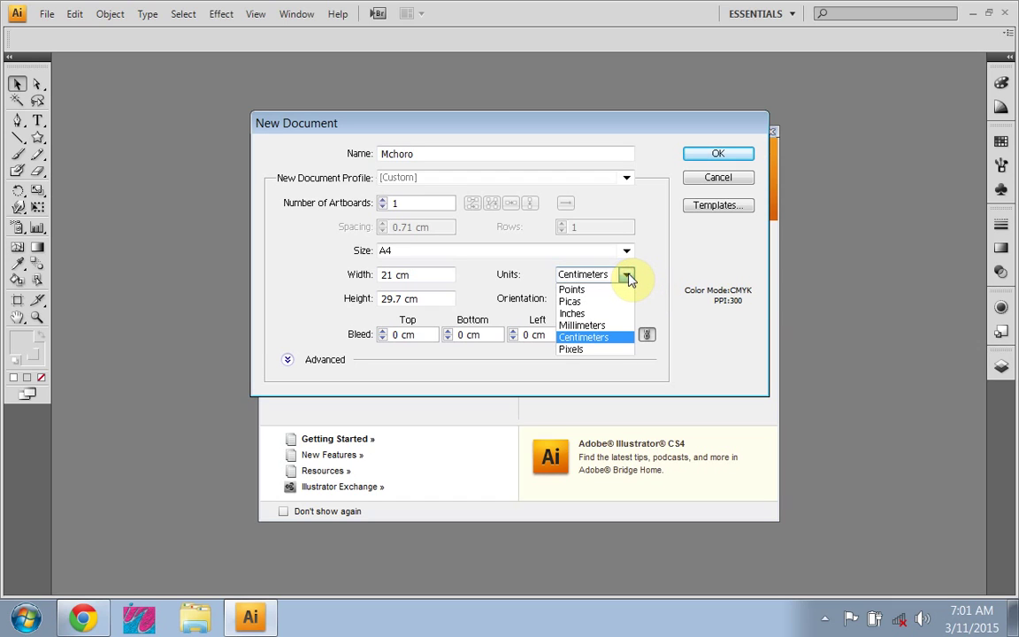
left_click(626, 276)
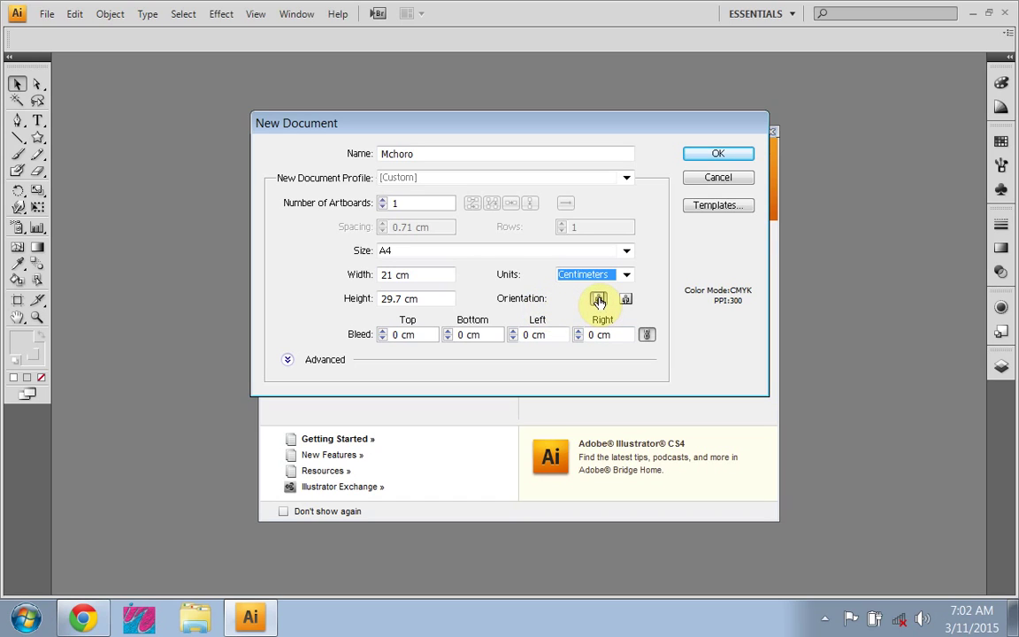
Step: Switch the page orientation to landscape and return it to portrait
left_click(625, 300)
left_click(600, 300)
left_click(416, 336)
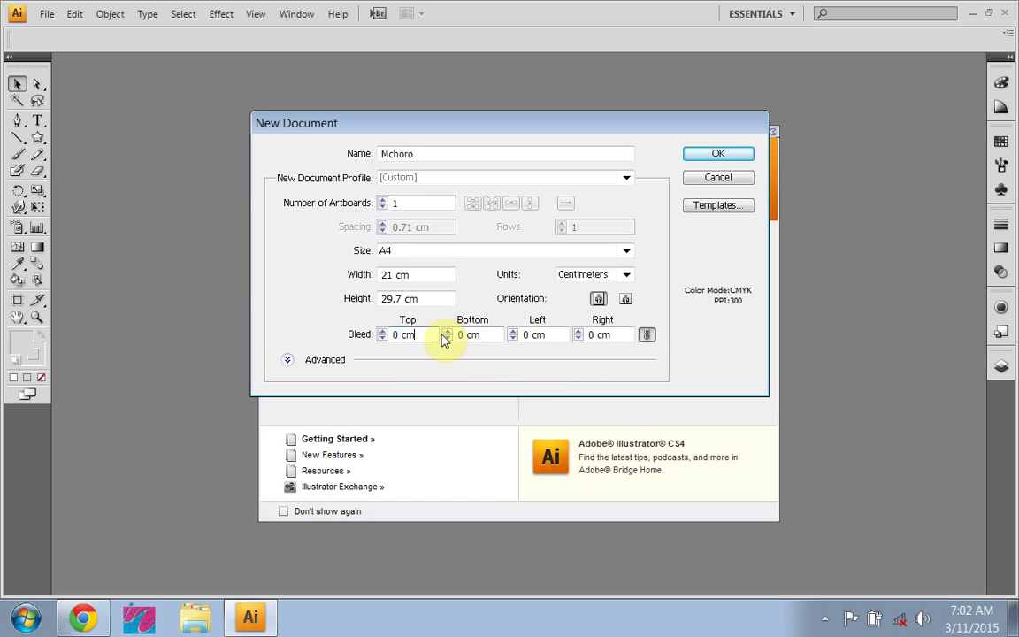
Step: Set the document units back to Points, check the four bleed fields, and create the document
left_click(563, 276)
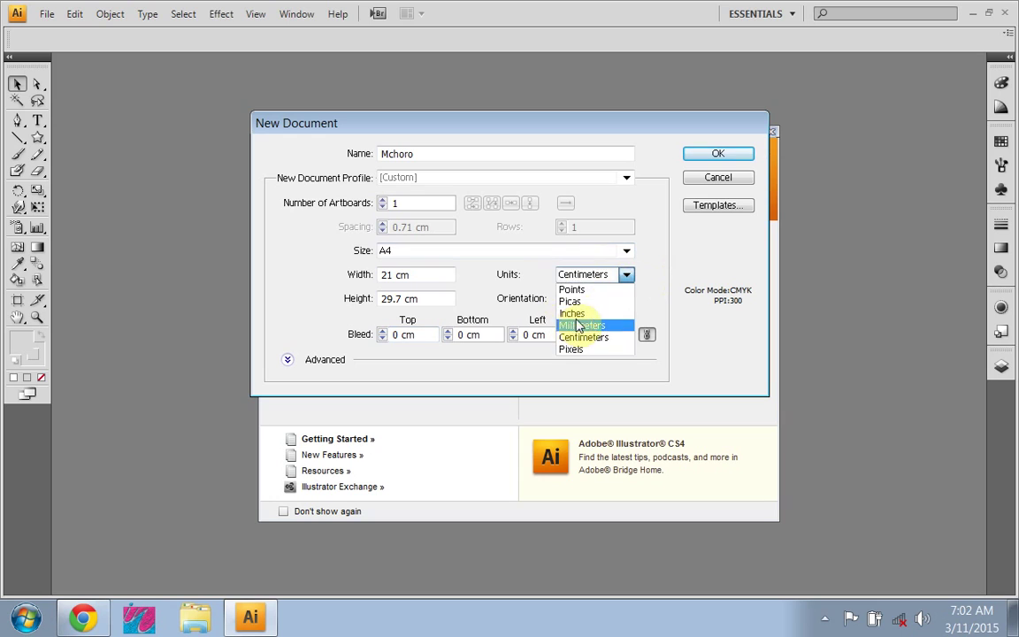
left_click(572, 290)
left_click(403, 337)
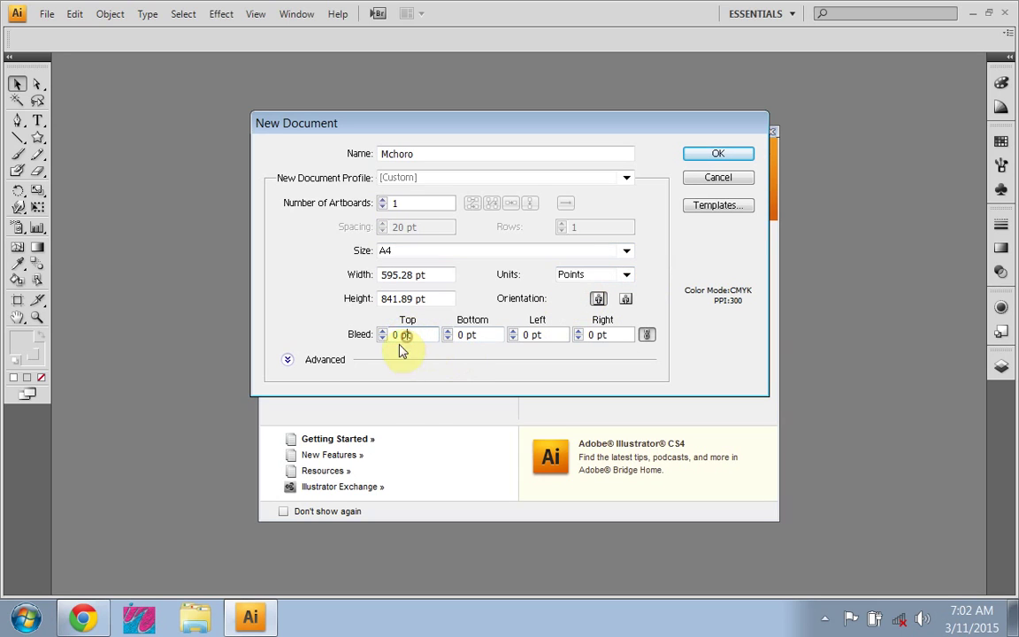
left_click(469, 335)
left_click(530, 337)
left_click(597, 336)
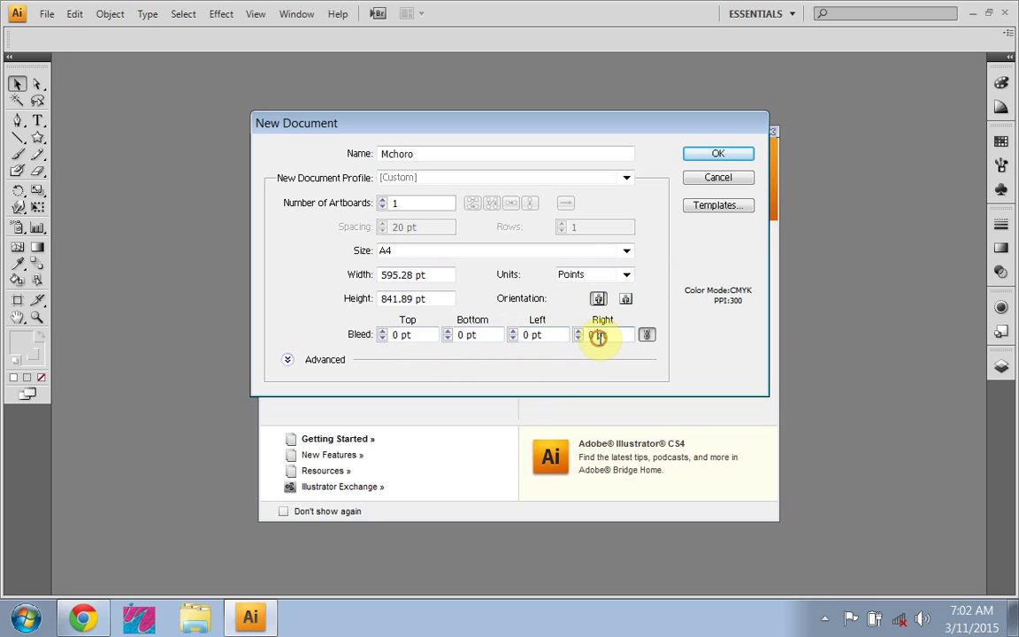
left_click(627, 278)
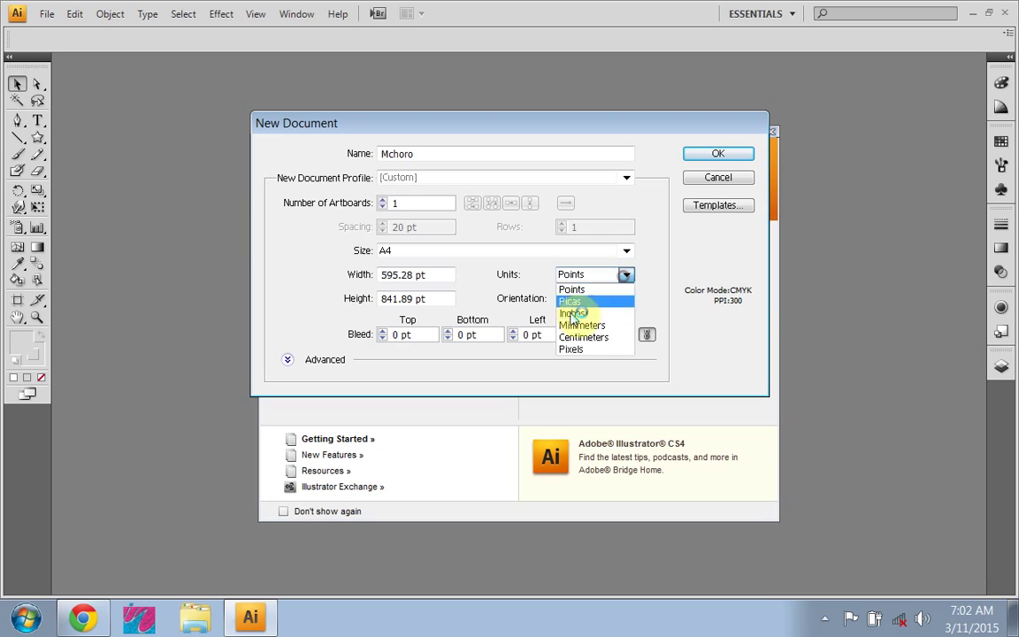
left_click(651, 293)
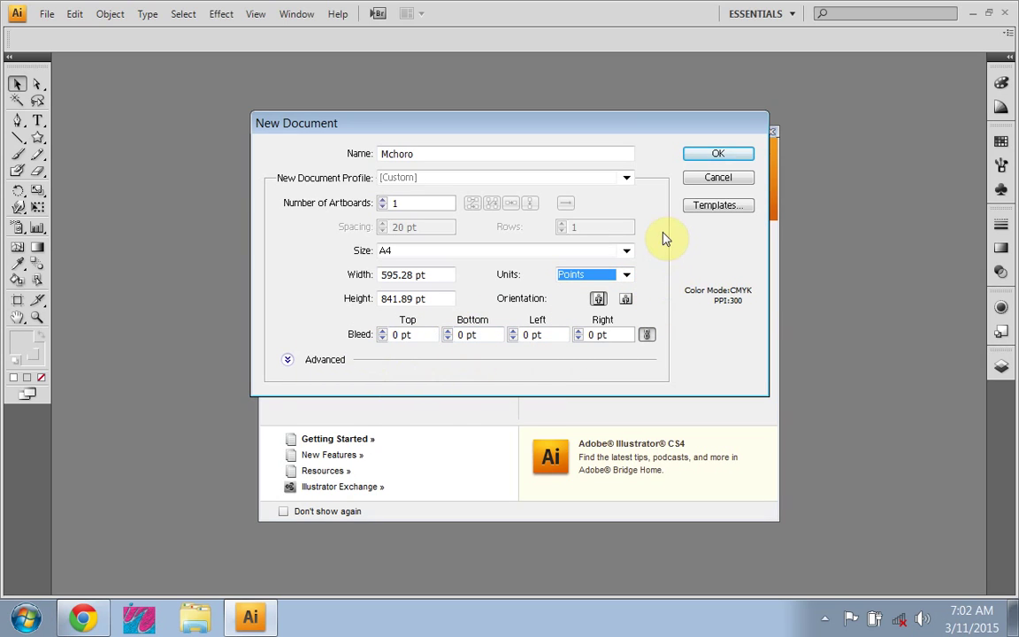
left_click(732, 159)
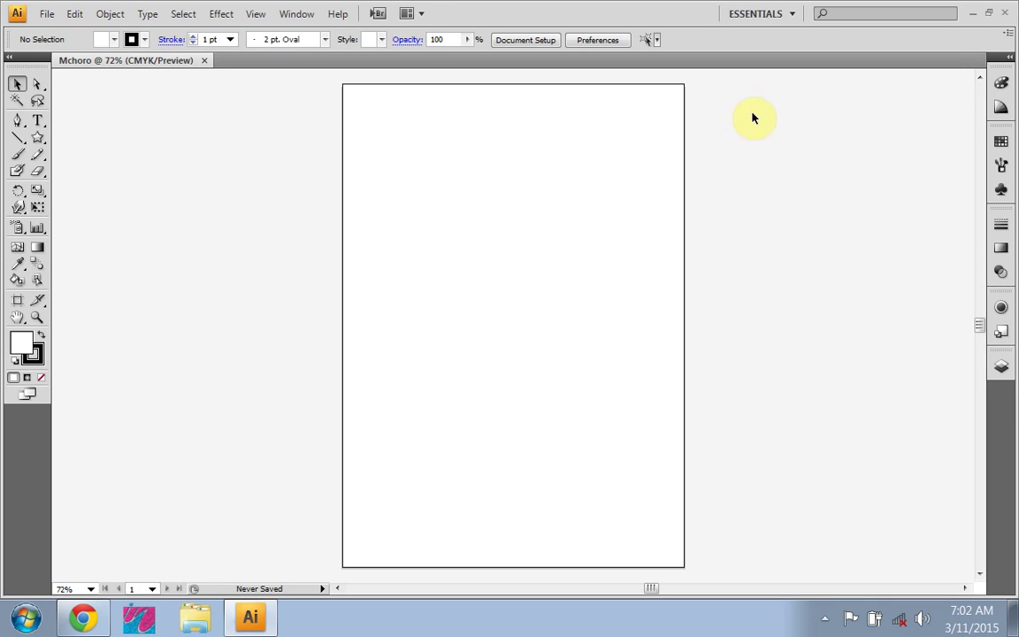
Step: Draw a star about 536 by 537 pt on the empty canvas to the upper left of the artboard
scroll(478, 257, "down", 8)
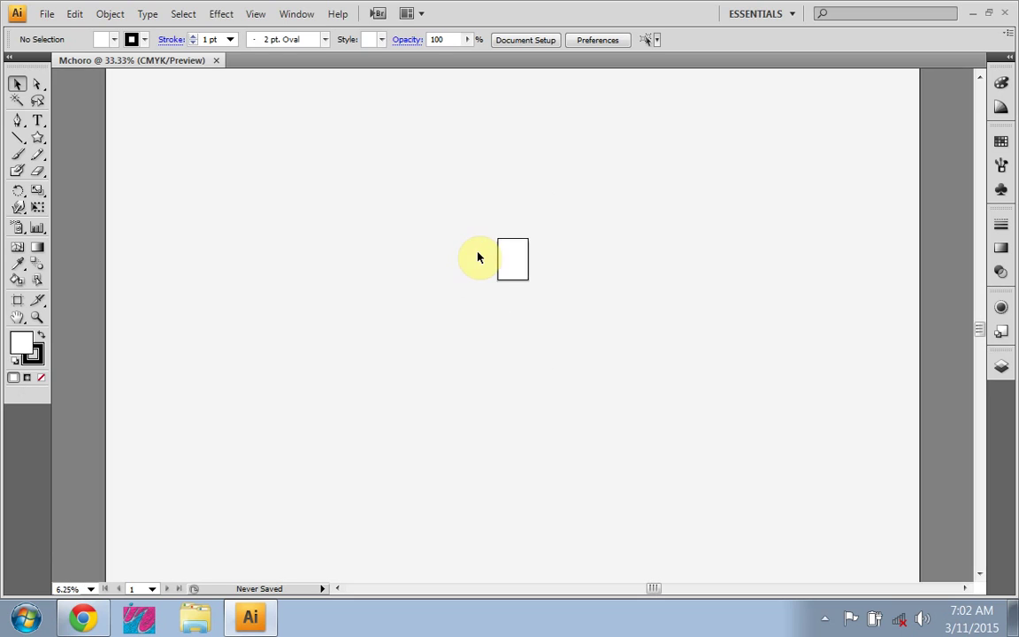
scroll(477, 257, "down", 1)
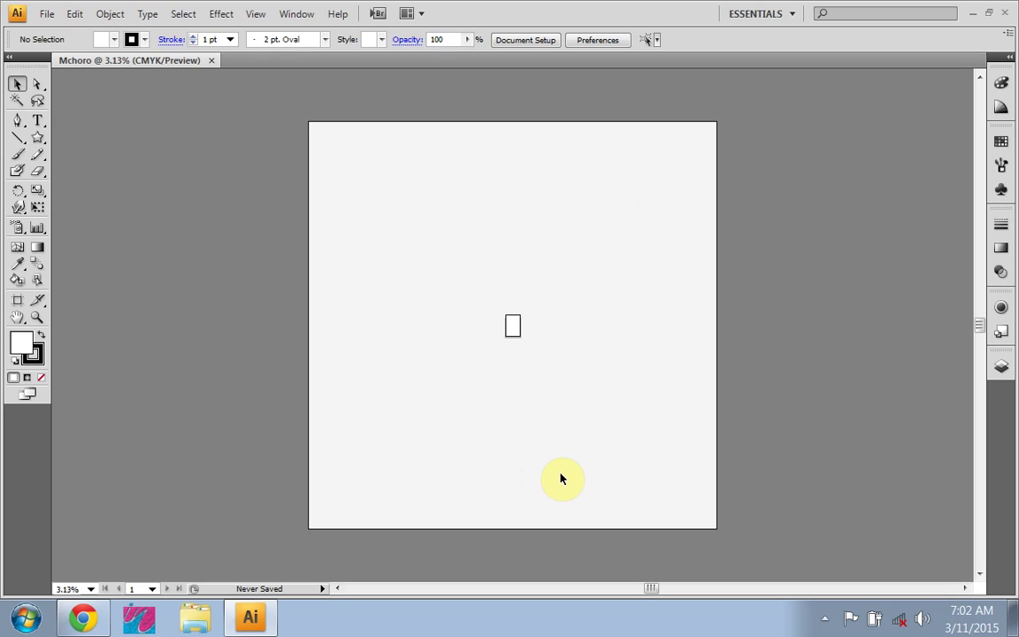
left_click(38, 139)
mouse_move(375, 281)
left_mouse_down()
mouse_move(387, 296)
mouse_move(375, 282)
left_mouse_up()
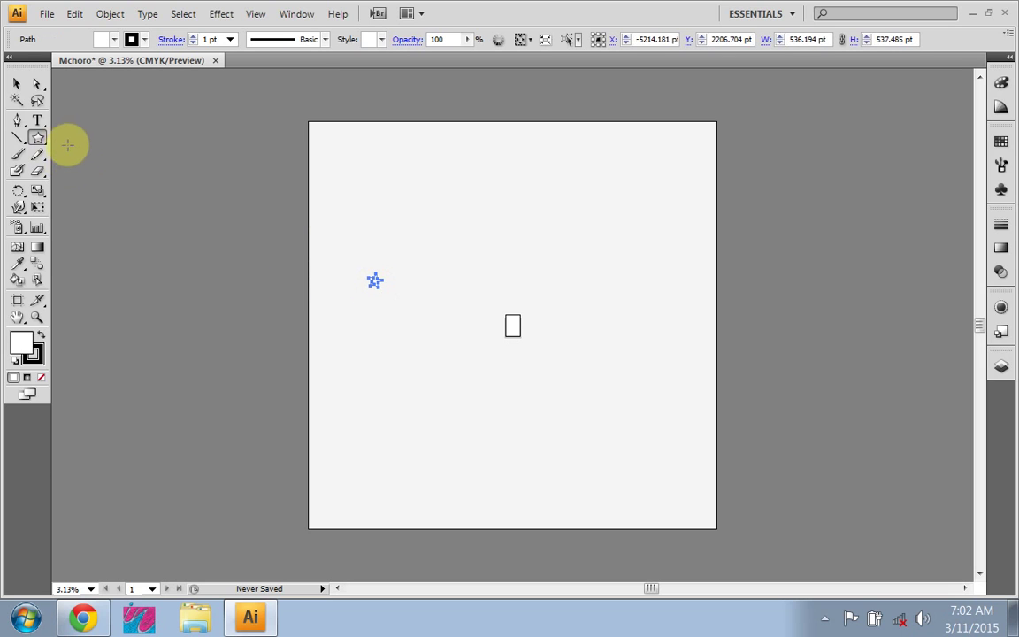
Step: Draw an ellipse about 511 by 597 pt on the canvas just left of the artboard
left_click(36, 140)
left_click_drag(35, 140, 88, 173)
left_click_drag(404, 314, 488, 336)
Step: Move the star close to the artboard's left side, just above the ellipse
left_click(17, 87)
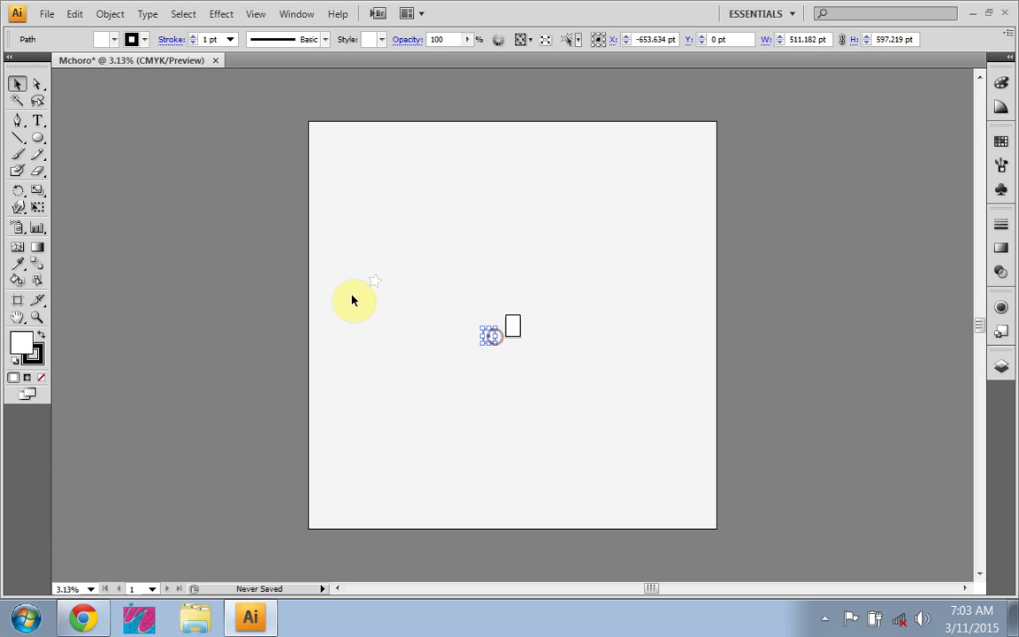
left_click_drag(402, 293, 488, 342)
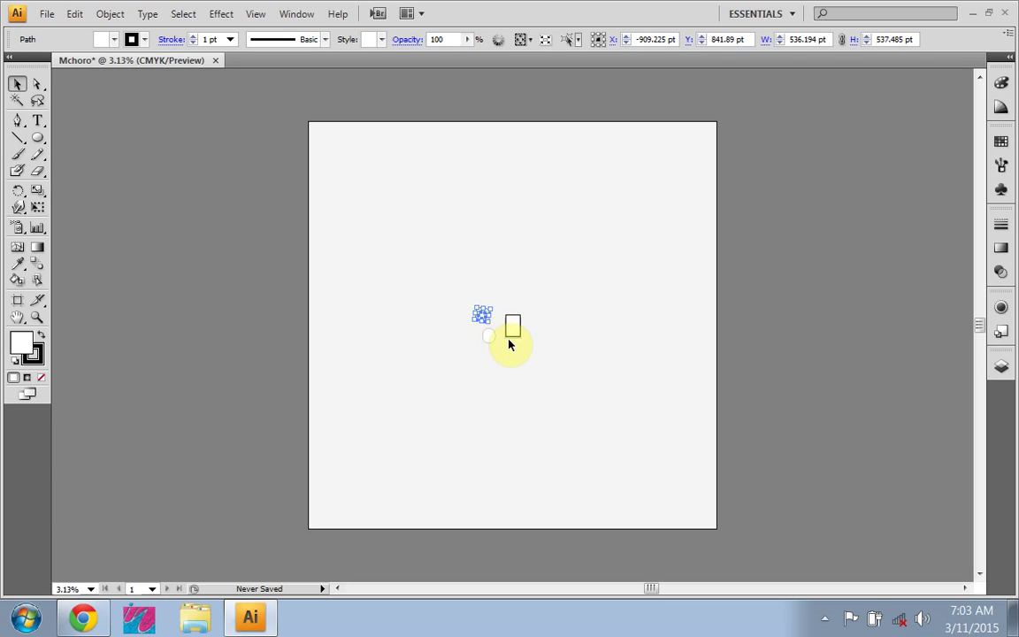
Step: Move the star onto the upper part of the artboard and the ellipse onto its lower part
scroll(511, 327, "up", 7)
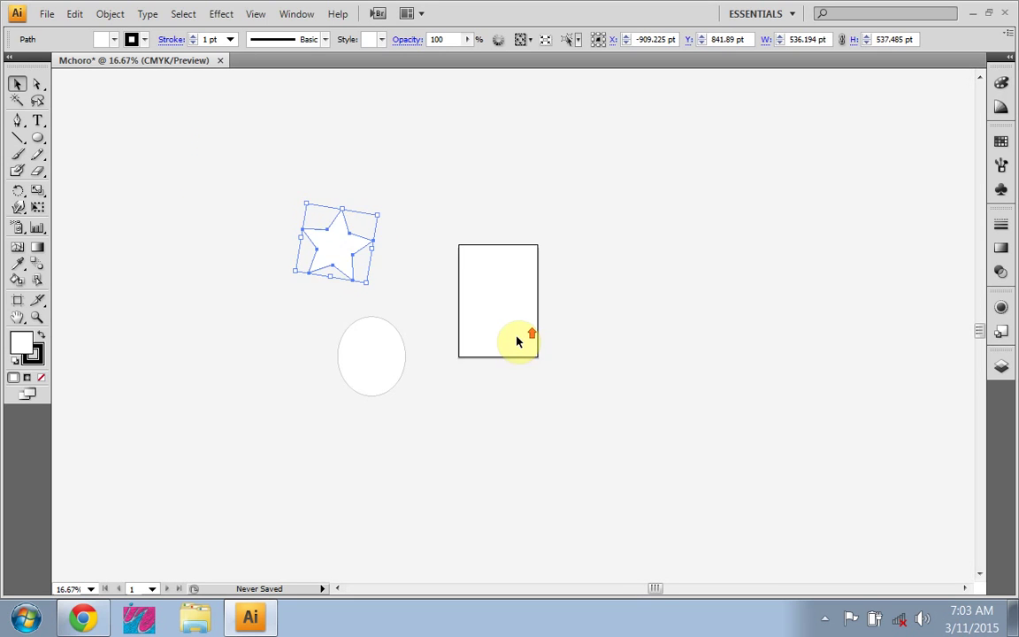
left_click_drag(150, 159, 472, 234)
left_click_drag(230, 363, 457, 348)
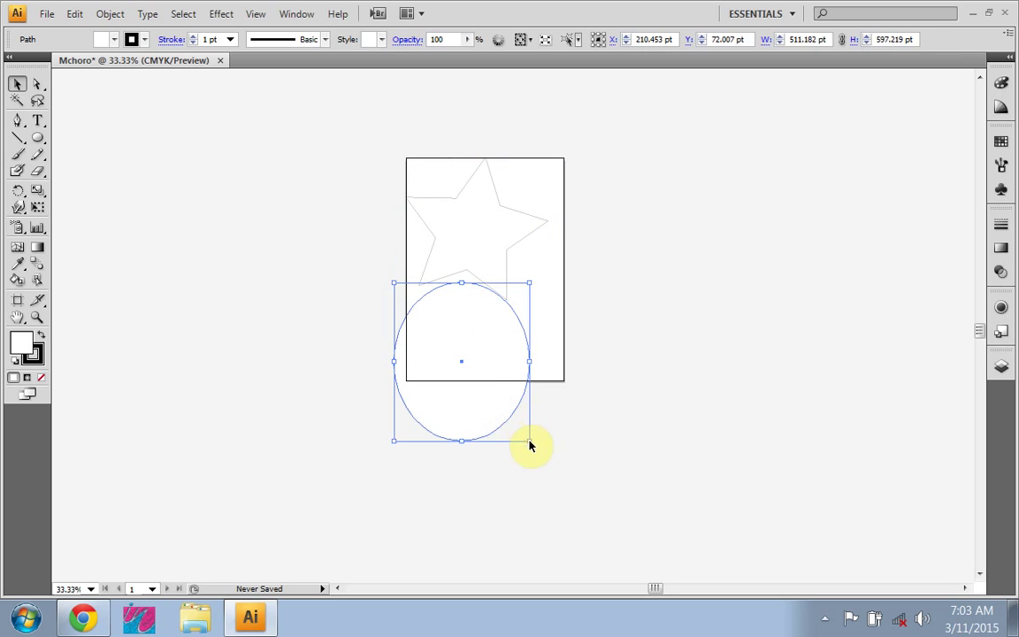
Step: Shrink the ellipse to fit near the artboard's lower edge and scale the star down to about 159 by 160 pt
left_click(530, 441)
left_click(491, 403)
left_click_drag(528, 440, 500, 361)
left_click(500, 269)
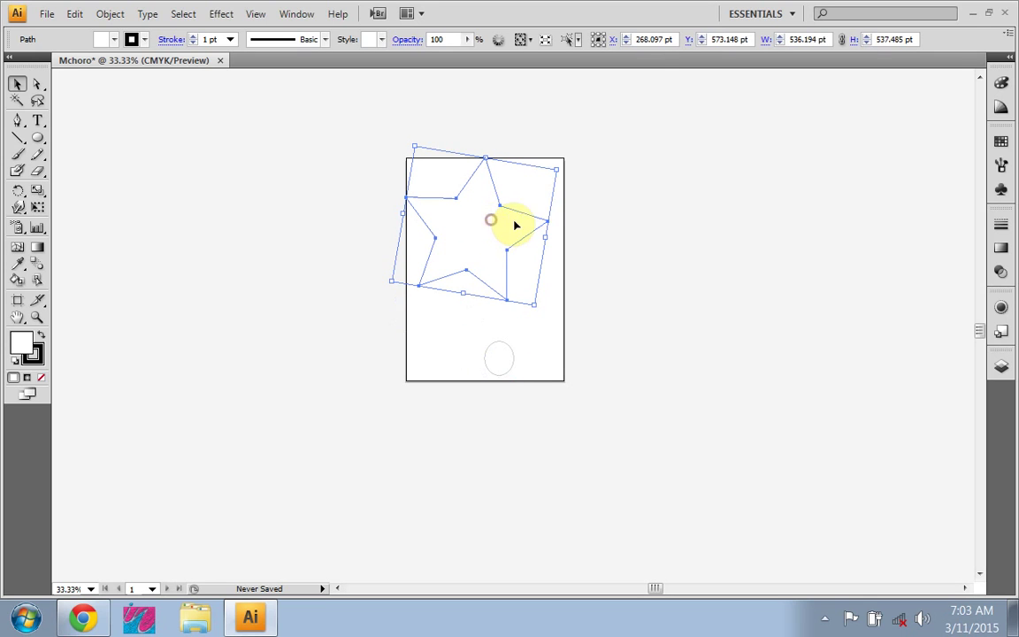
left_click_drag(558, 169, 493, 289)
Step: Delete the star and the ellipse from the artboard
scroll(487, 284, "up", 3)
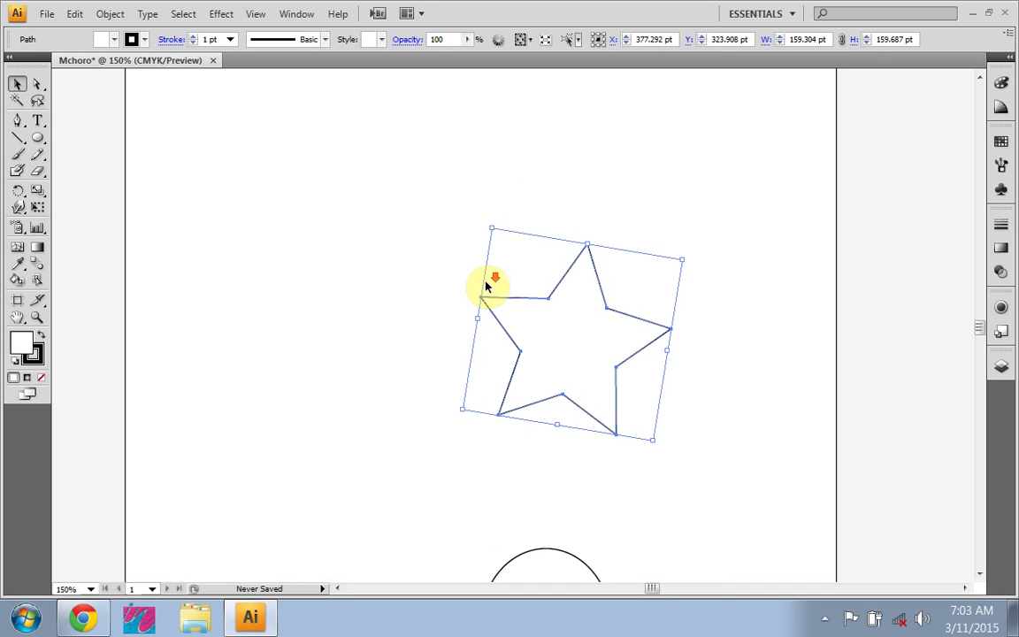
scroll(382, 275, "down", 2)
left_click_drag(592, 579, 187, 391)
left_click_drag(563, 341, 535, 303)
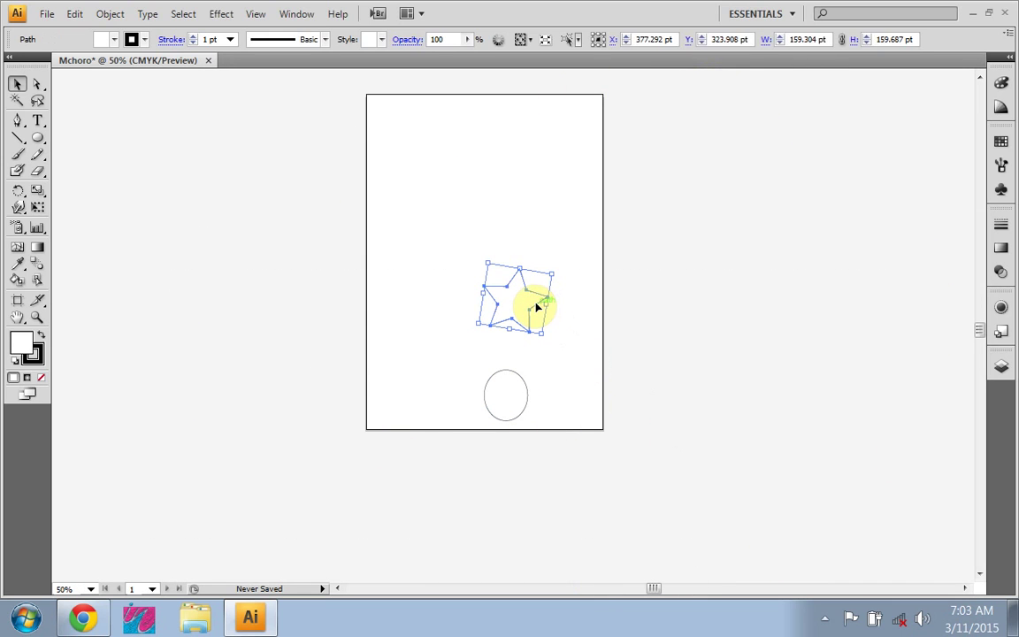
key("Delete")
left_click(491, 401)
key("Delete")
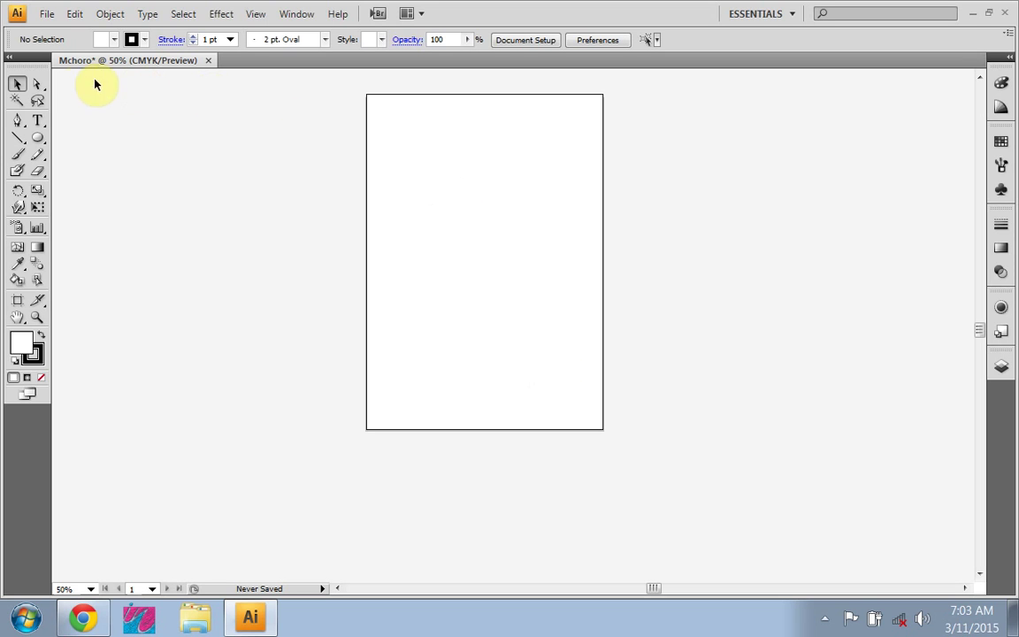
Step: Change the document's units to Centimeters in the document setup
left_click(48, 16)
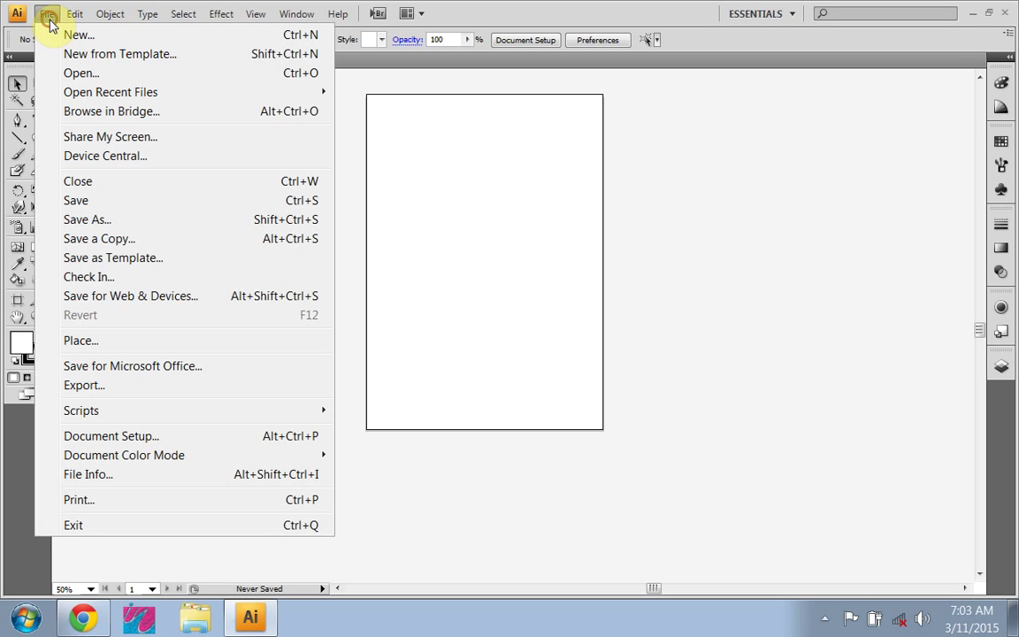
left_click(100, 437)
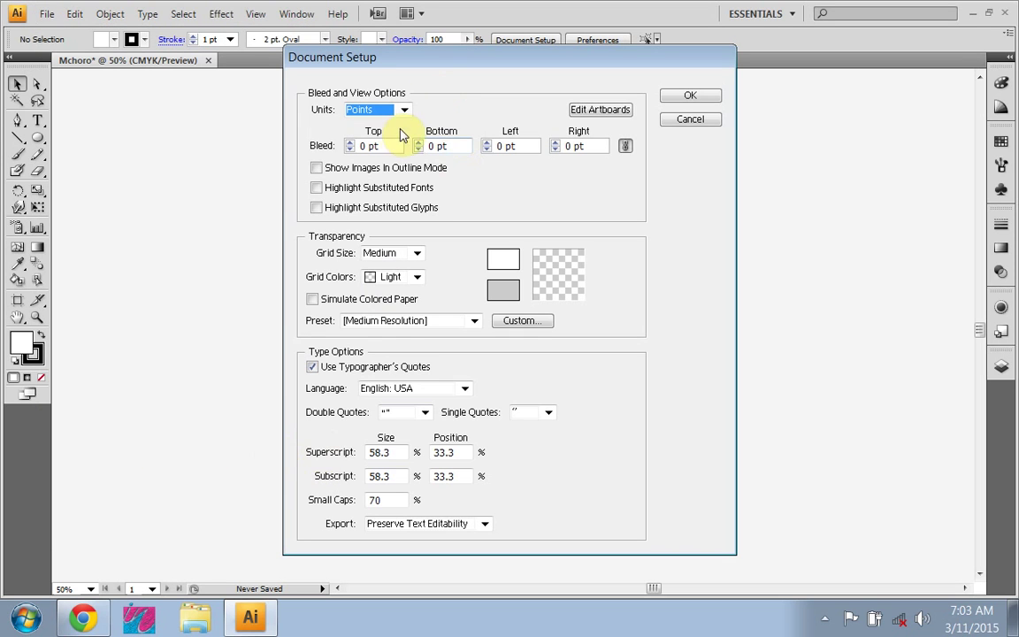
left_click(404, 108)
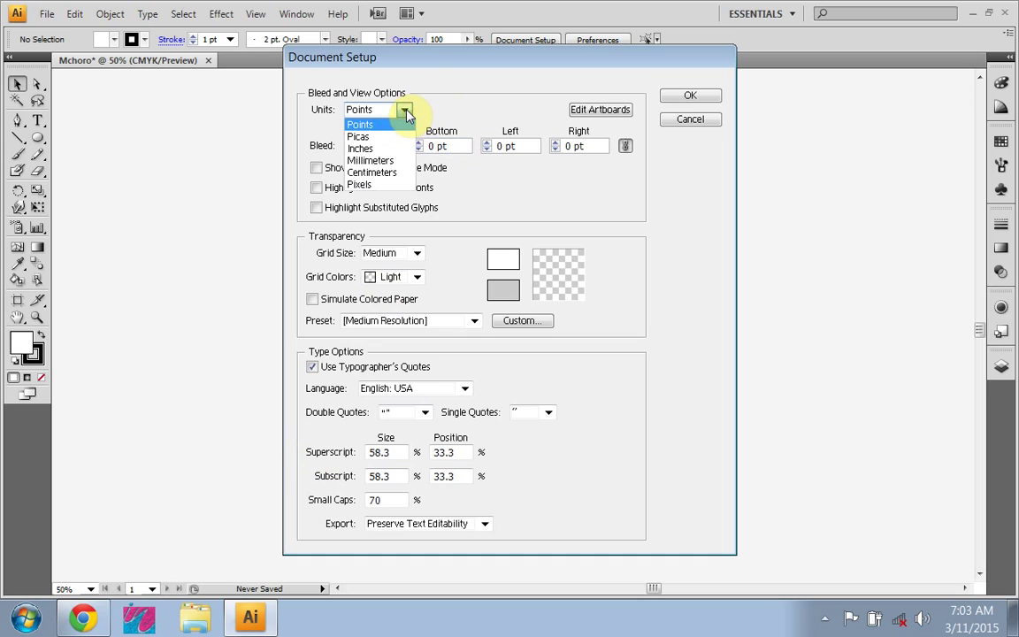
left_click(394, 173)
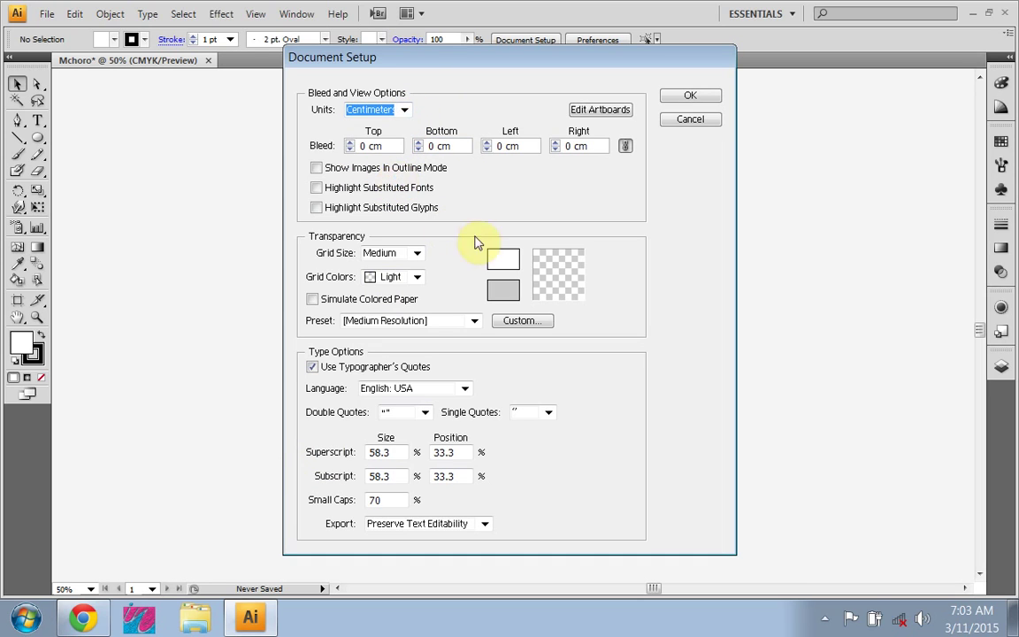
left_click(712, 99)
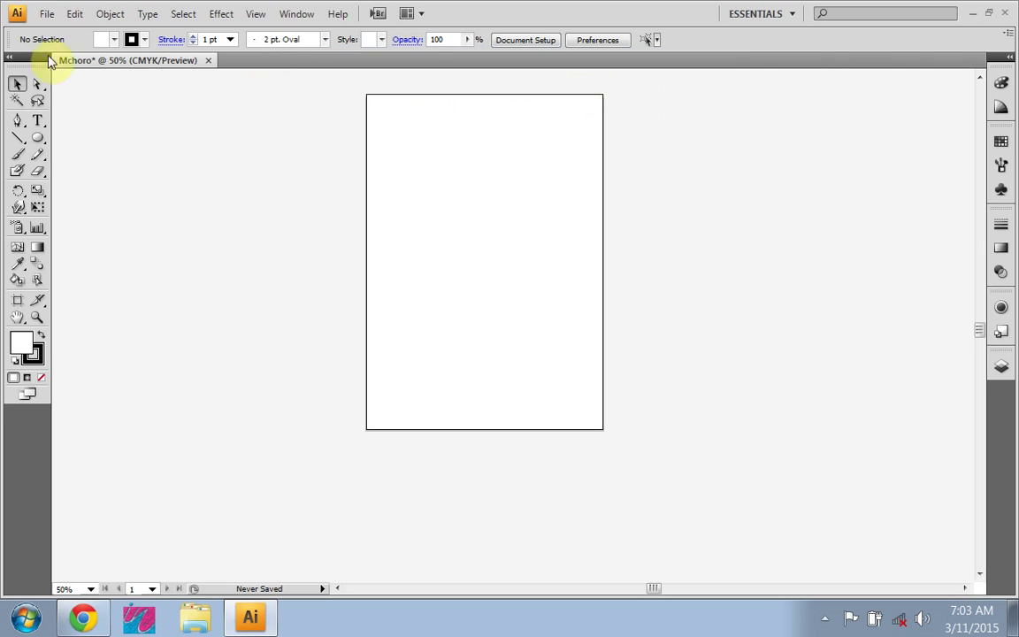
Step: Start editing the artboards from the document setup and change the artboard to the A3 preset in landscape orientation
left_click(45, 14)
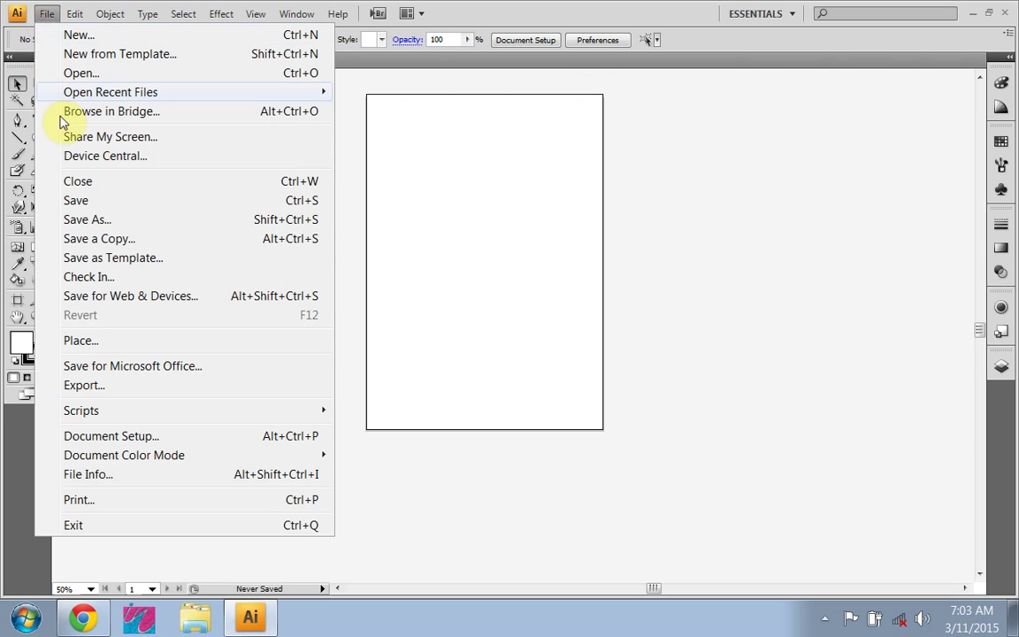
left_click(100, 436)
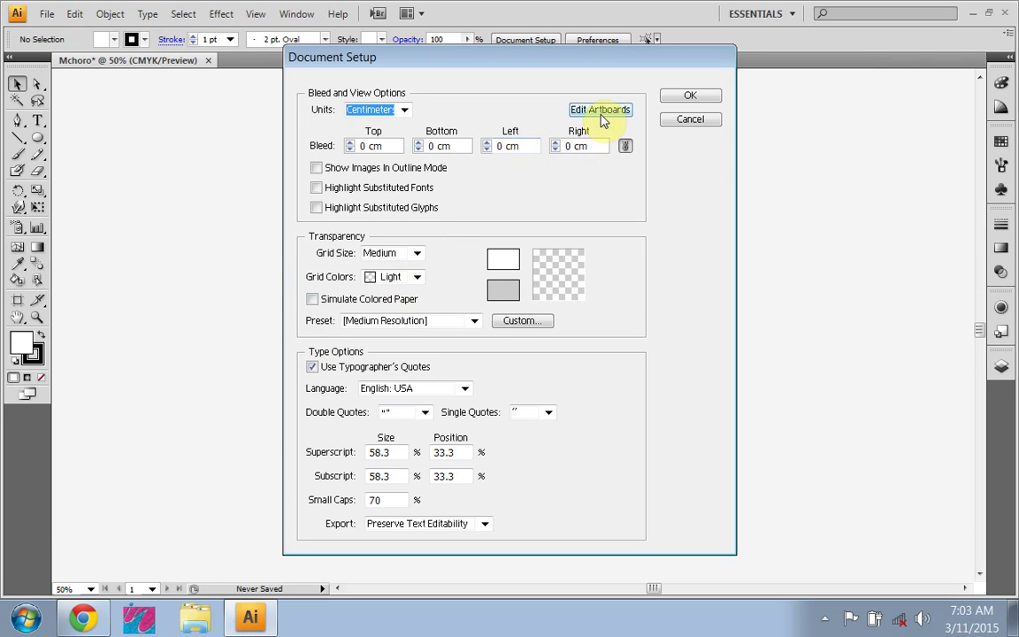
left_click(602, 111)
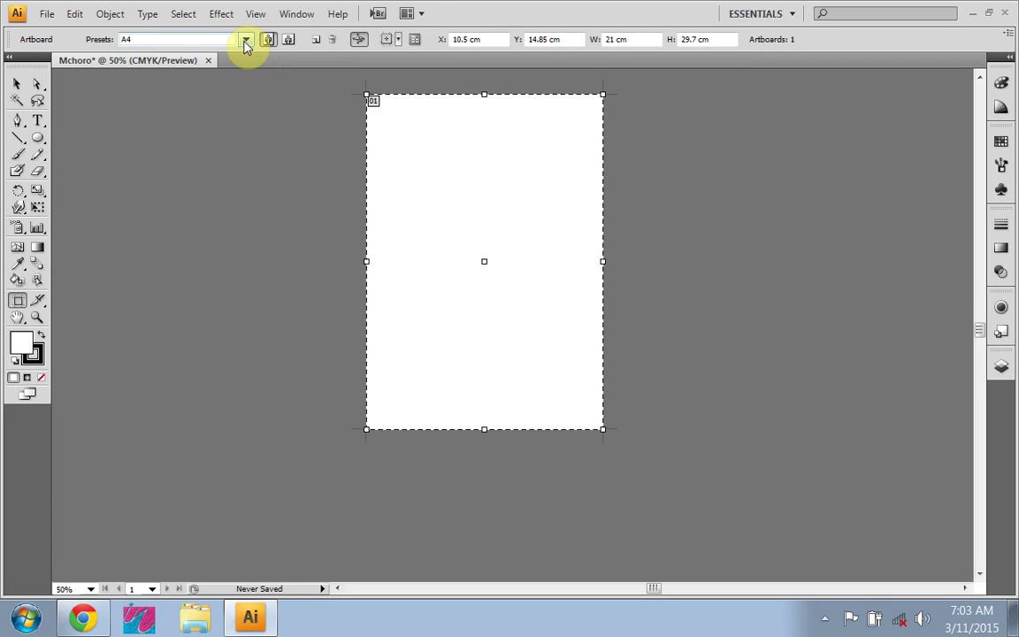
left_click(245, 40)
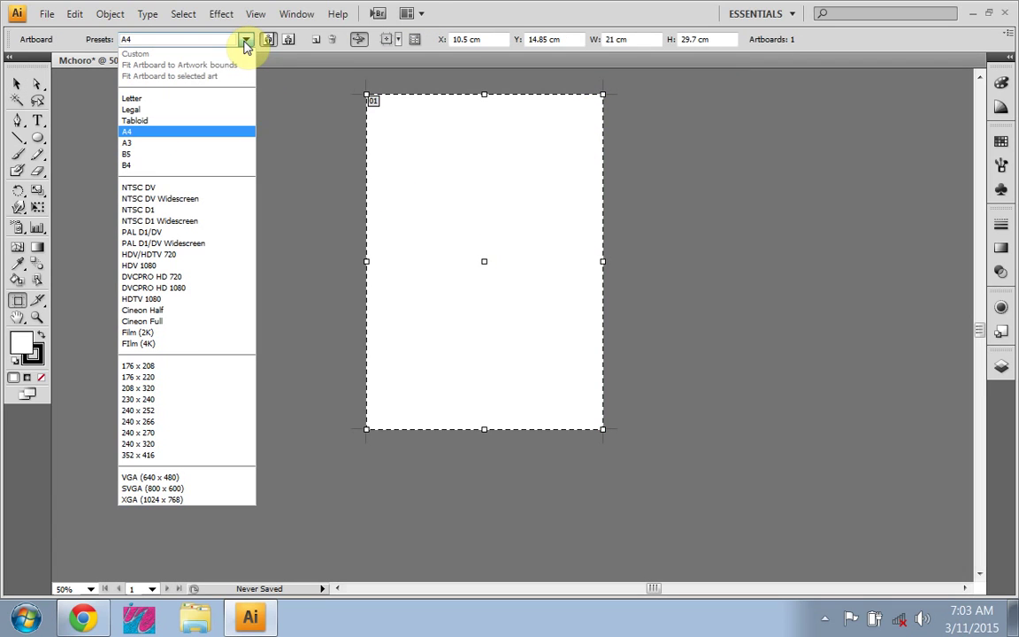
left_click(169, 144)
scroll(495, 282, "up", 4)
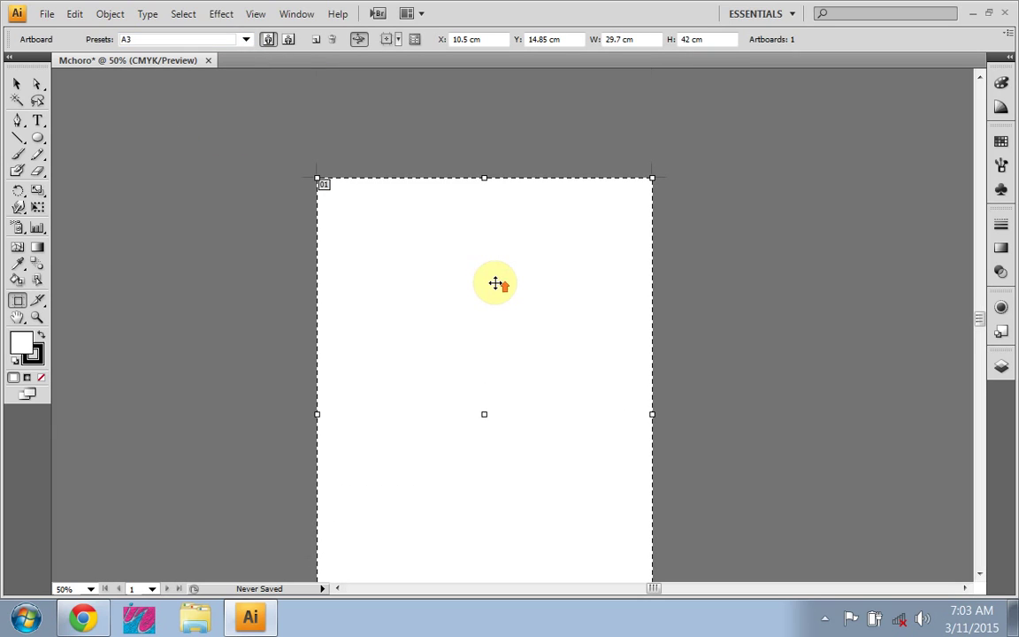
scroll(496, 282, "down", 2)
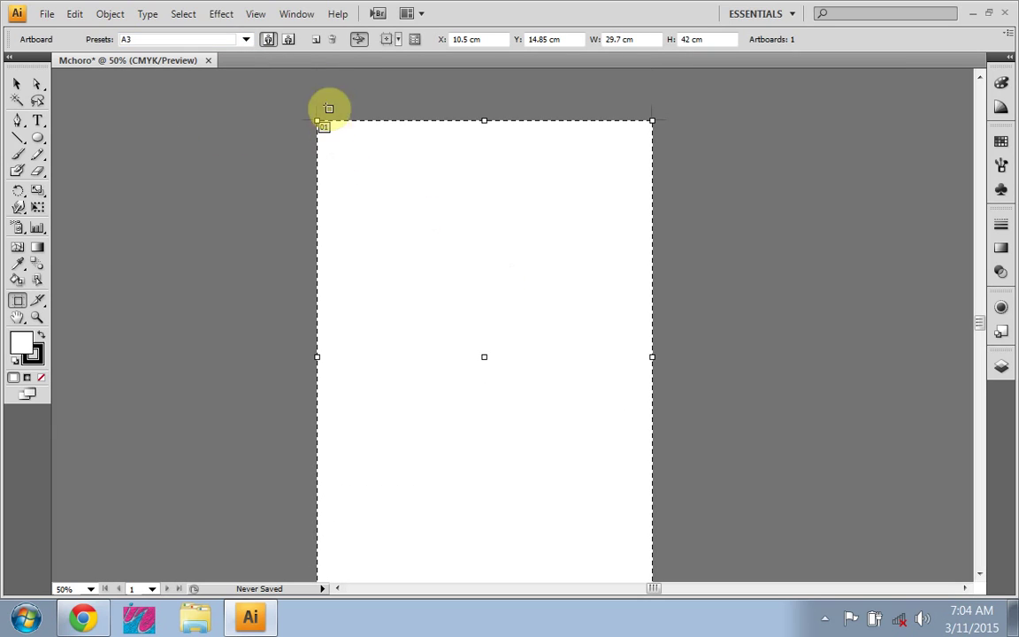
left_click(290, 41)
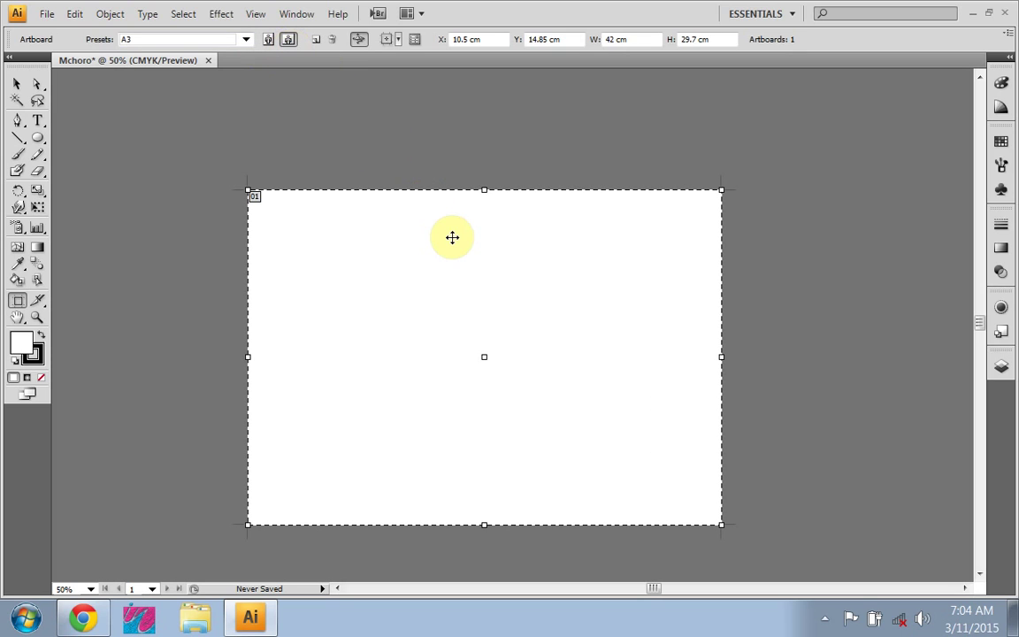
Step: Add a second A3 landscape artboard aligned below the first, check both, and delete the new one
left_click(317, 43)
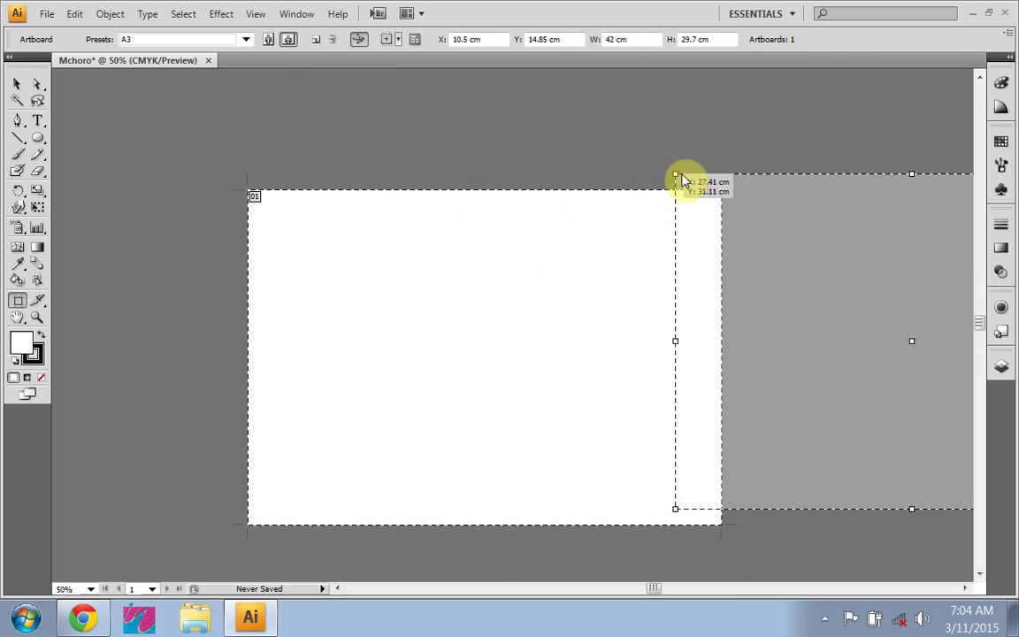
scroll(537, 251, "down", 5)
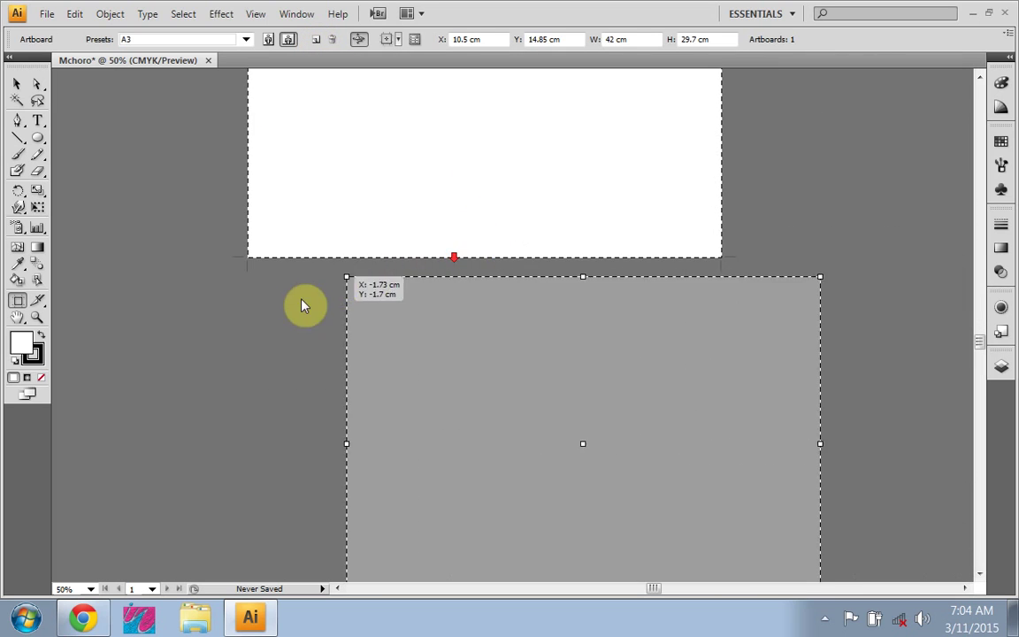
left_click(247, 336)
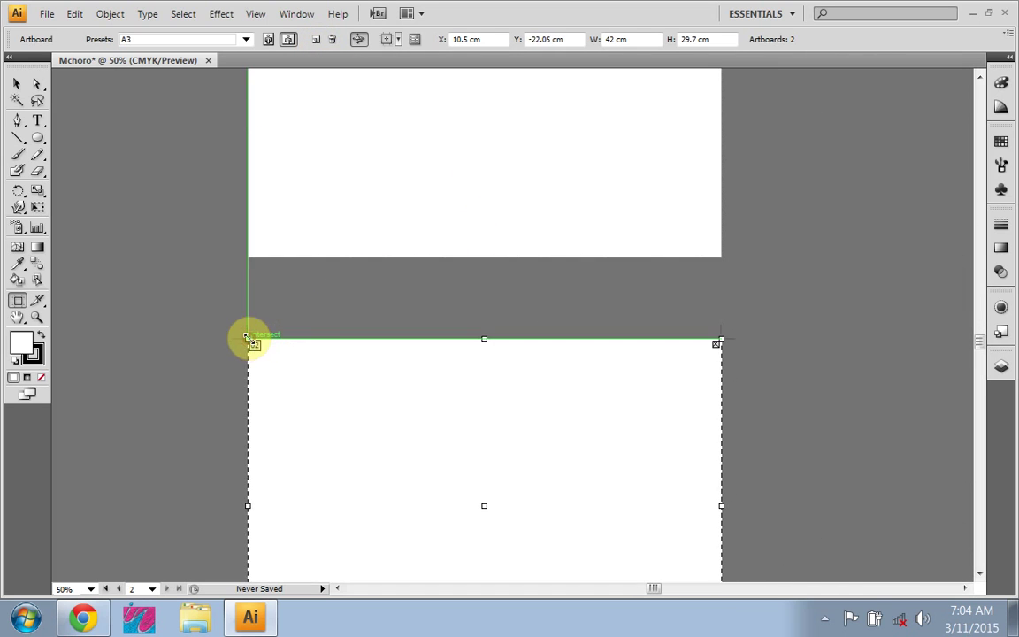
scroll(503, 318, "up", 8)
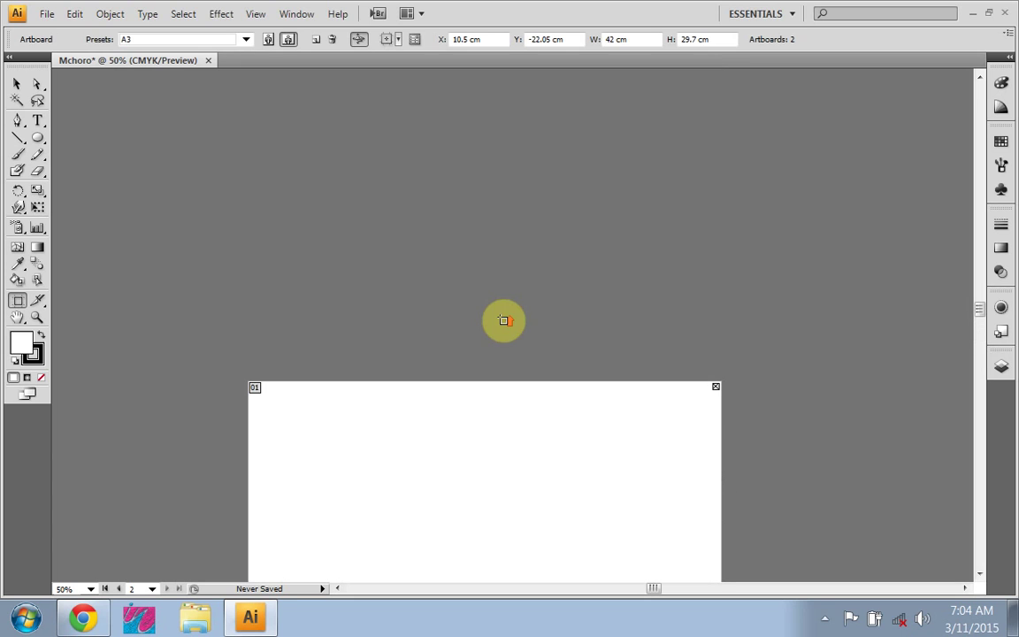
scroll(481, 412, "down", 8)
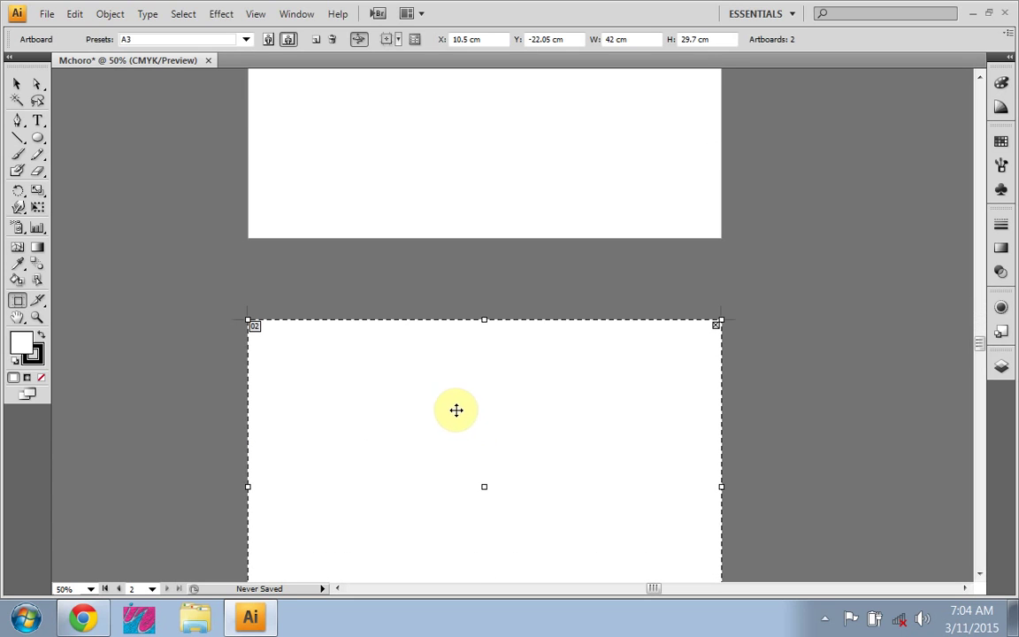
left_click(332, 44)
Step: Add a second A3 landscape artboard, move it directly below the first at X 10.5 cm, Y -23.03 cm, and leave artboard editing
left_click(315, 40)
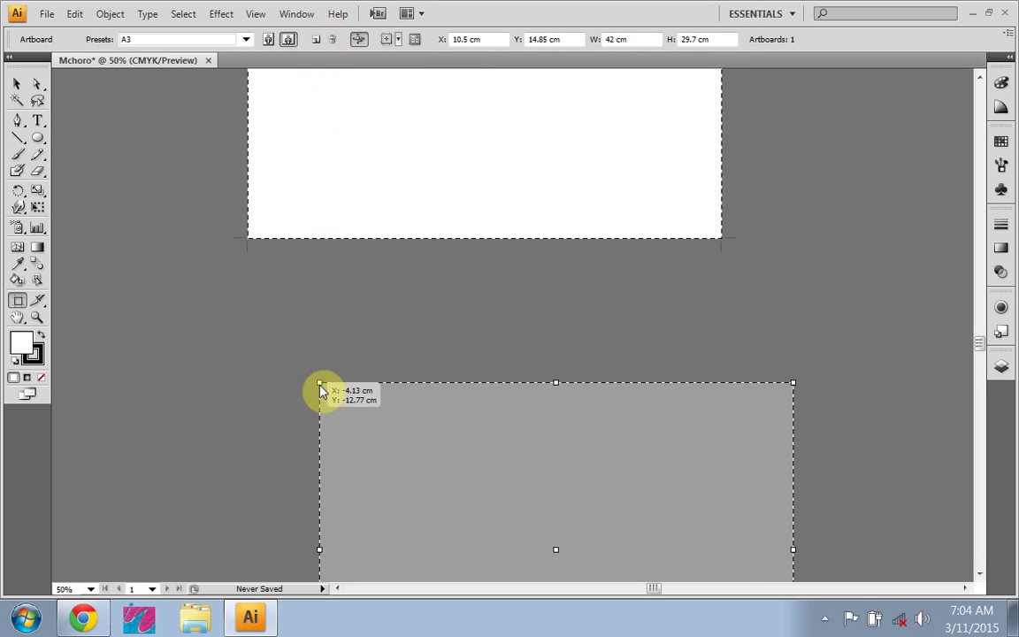
left_click(250, 371)
scroll(418, 494, "down", 4)
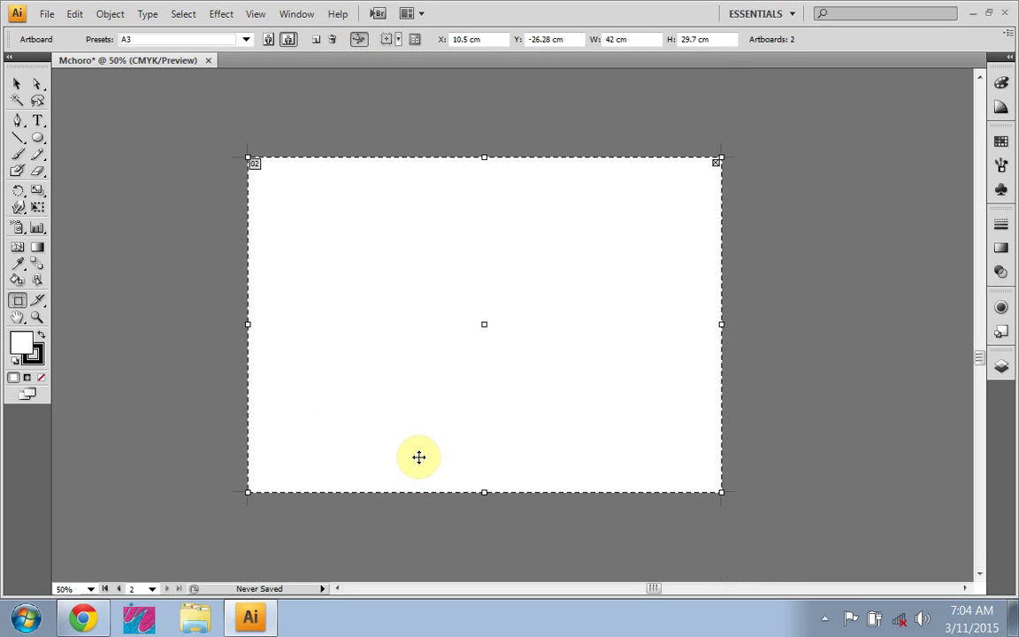
scroll(420, 461, "down", 3)
left_click_drag(400, 393, 438, 435)
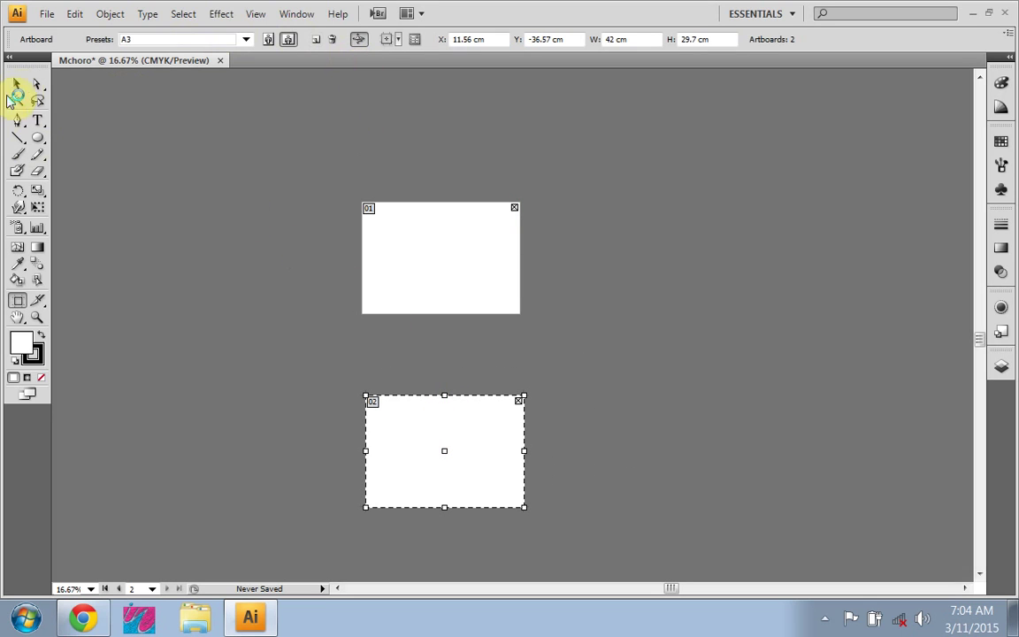
left_click_drag(419, 453, 414, 402)
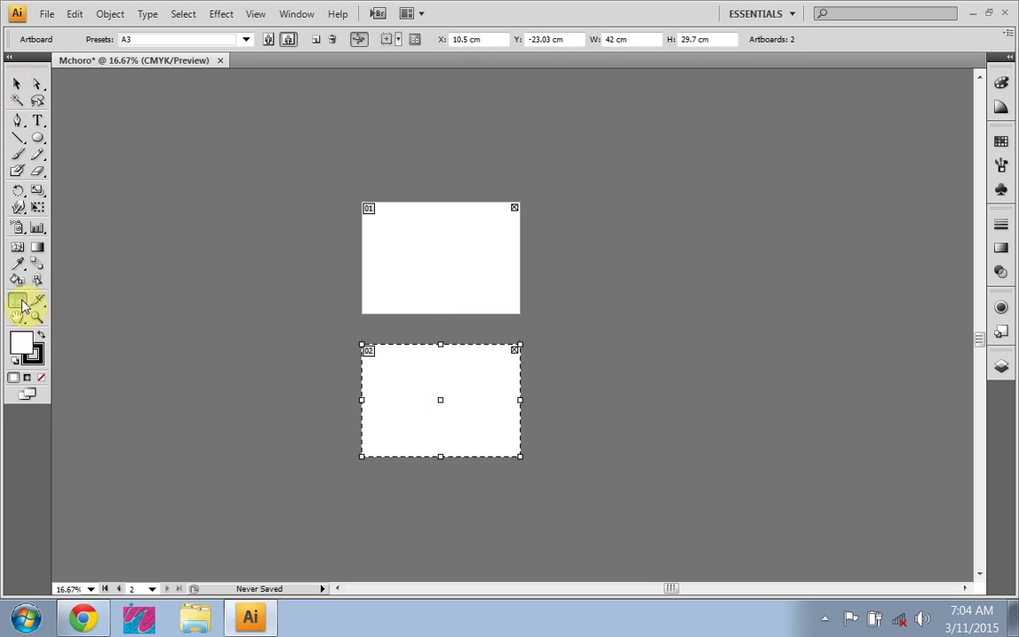
left_click(16, 86)
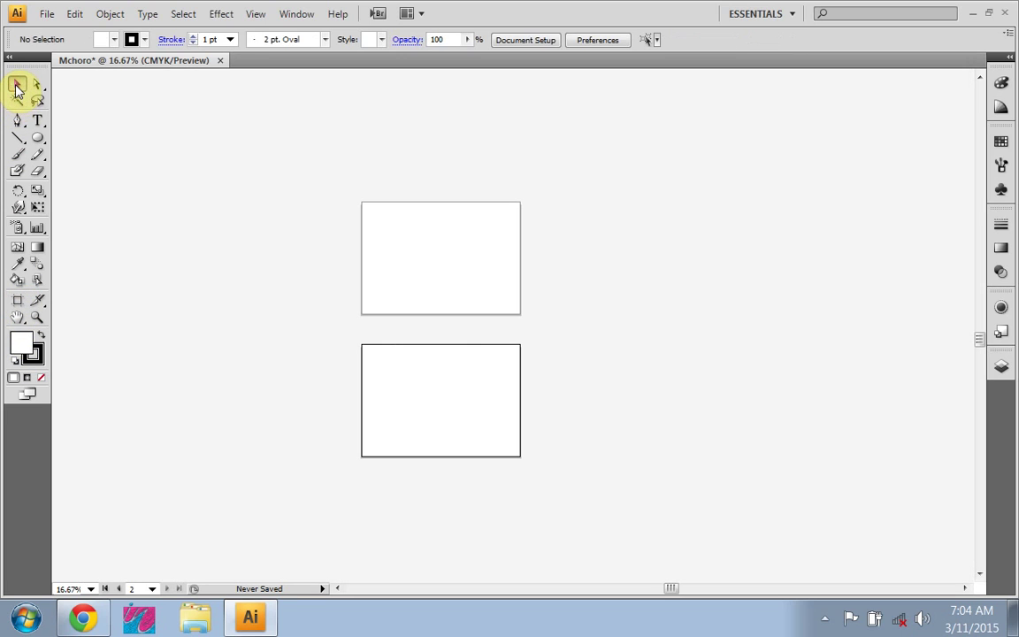
Step: Return to artboard editing and resize both artboards to the A4 preset
left_click(17, 303)
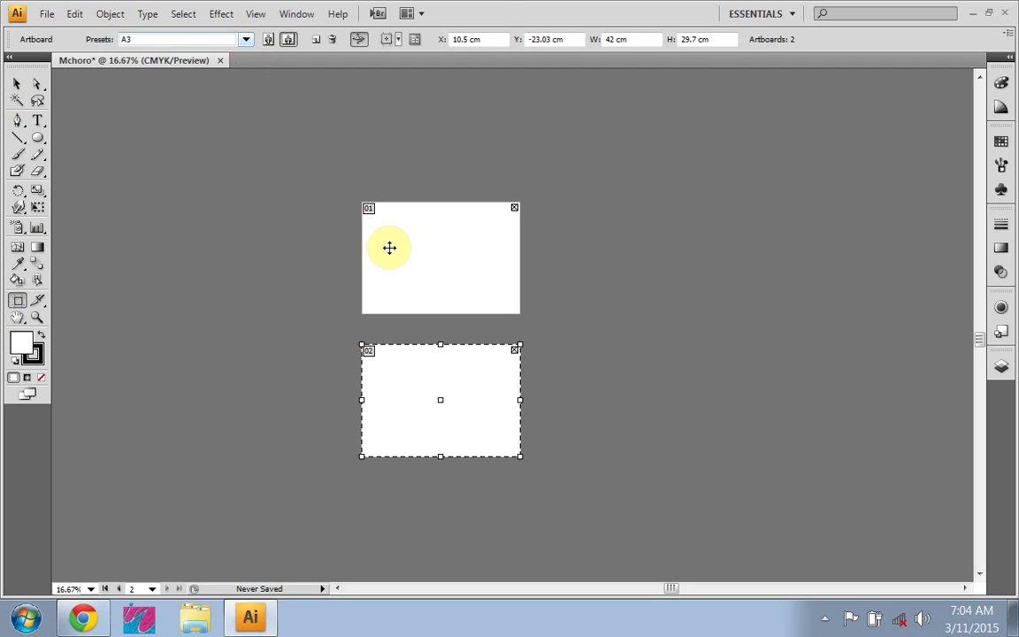
left_click(432, 249)
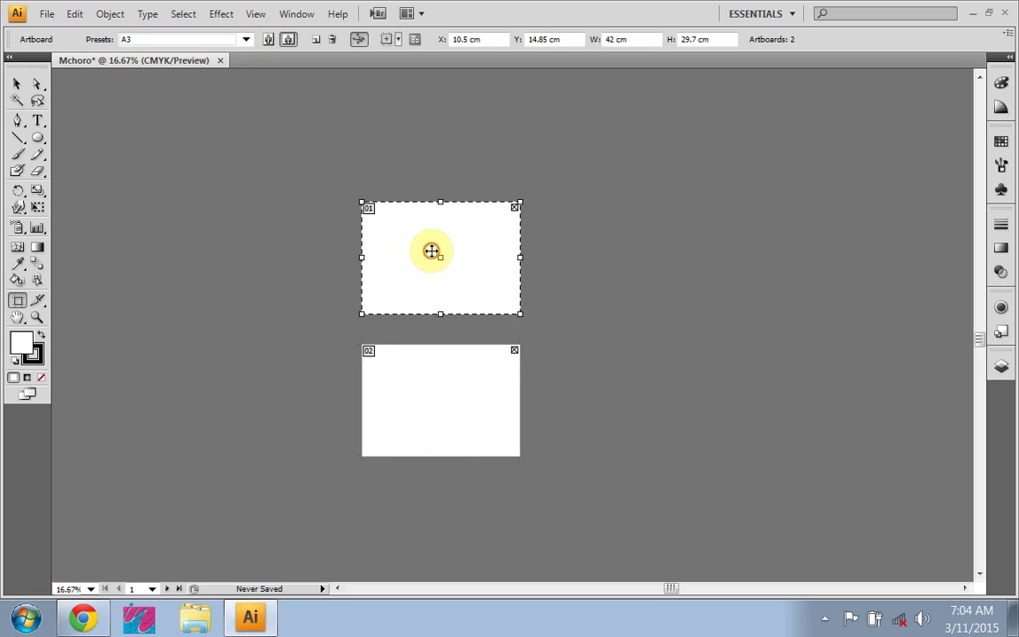
left_click(246, 39)
left_click(177, 131)
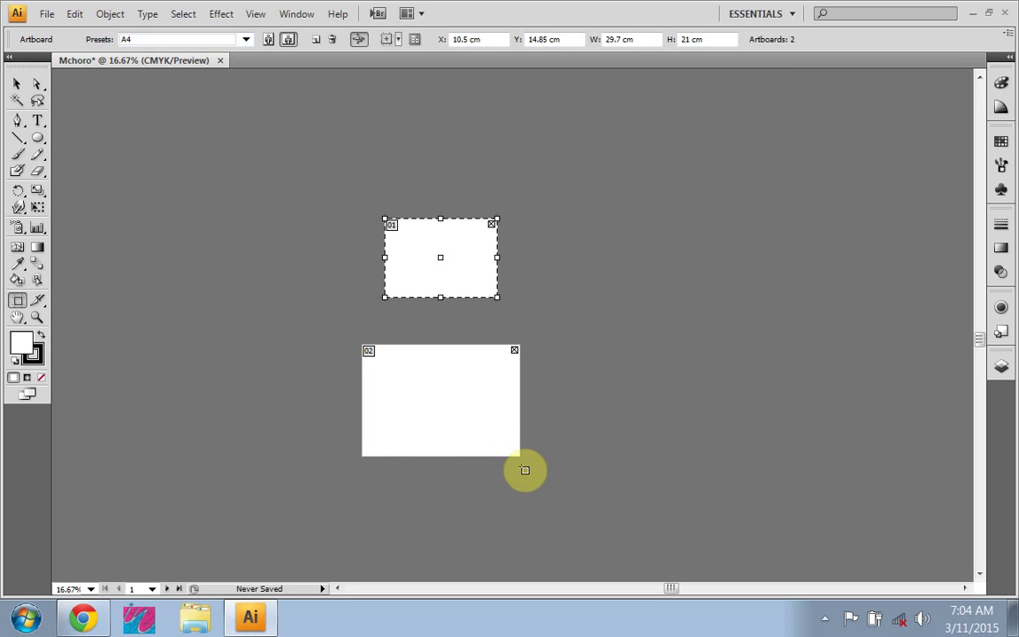
left_click(478, 416)
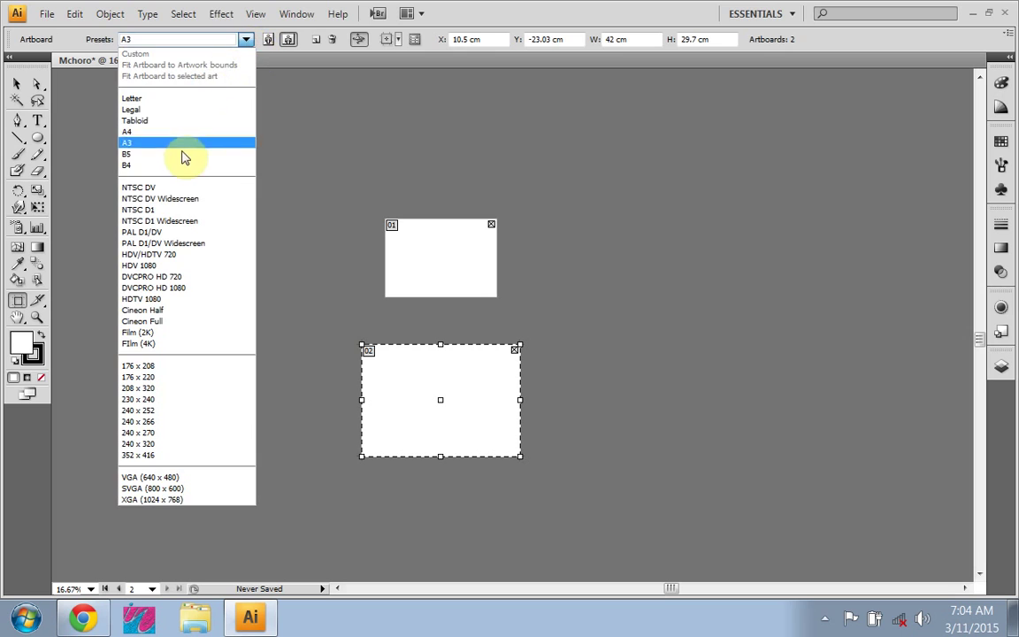
left_click(164, 131)
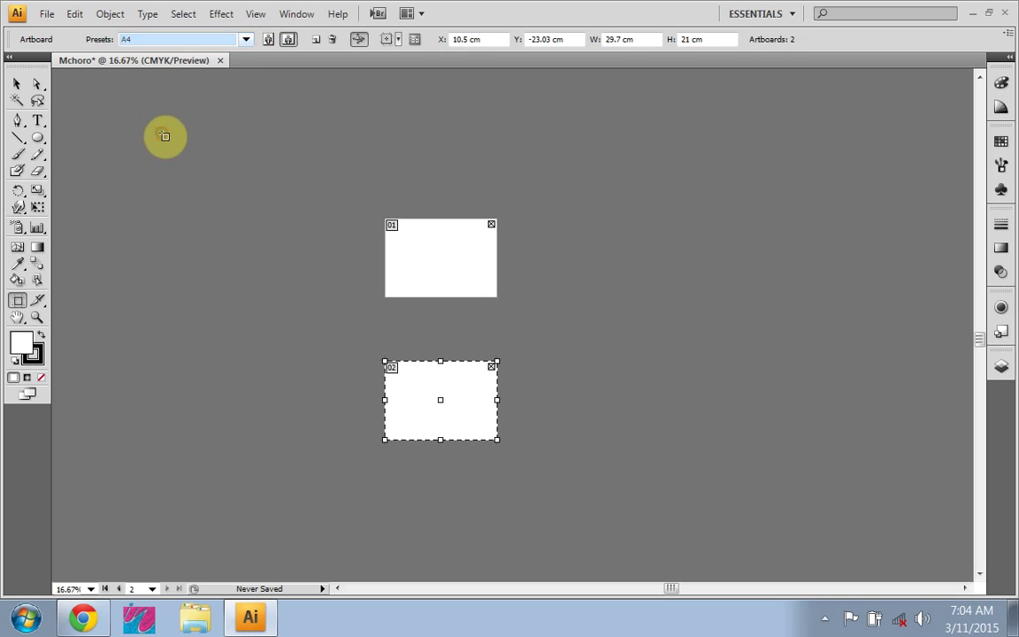
Step: Set both artboards to portrait, move the second one up close beneath the first, and leave artboard editing
left_click(267, 39)
left_click(426, 266)
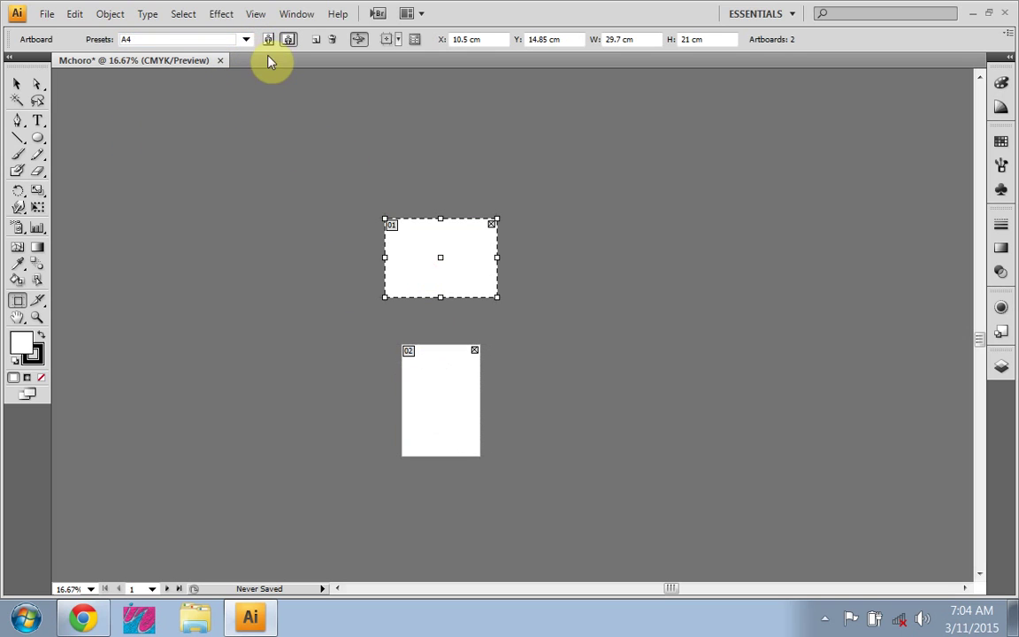
left_click(268, 40)
left_click_drag(464, 427, 449, 405)
left_click(11, 84)
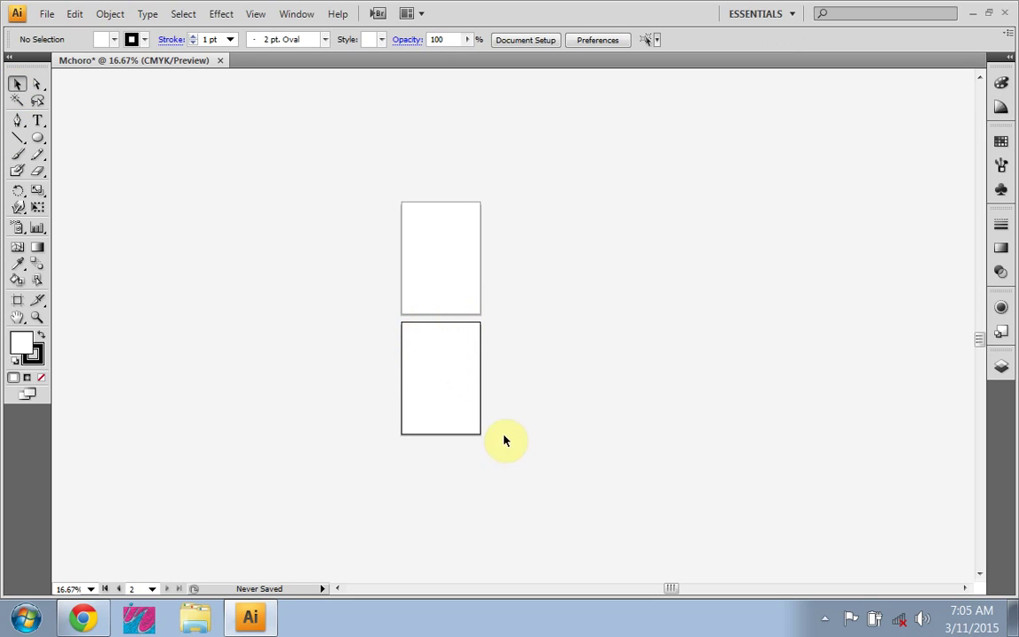
Step: Make the two portrait artboards active in turn, ending on the upper one, and enlarge it to 66.67%
left_click(435, 254)
left_click(448, 382)
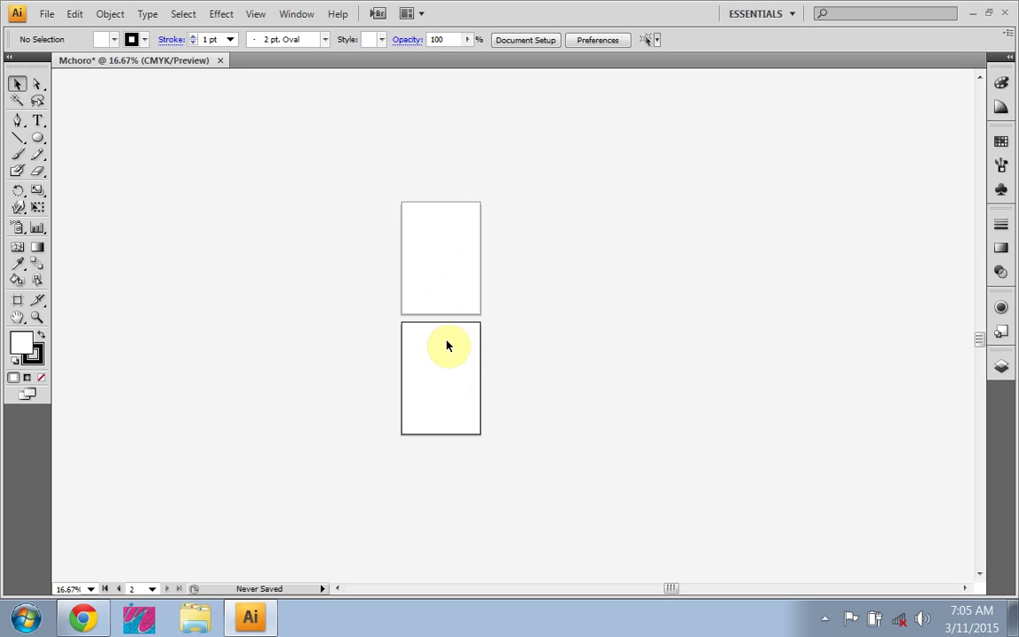
left_click(446, 270)
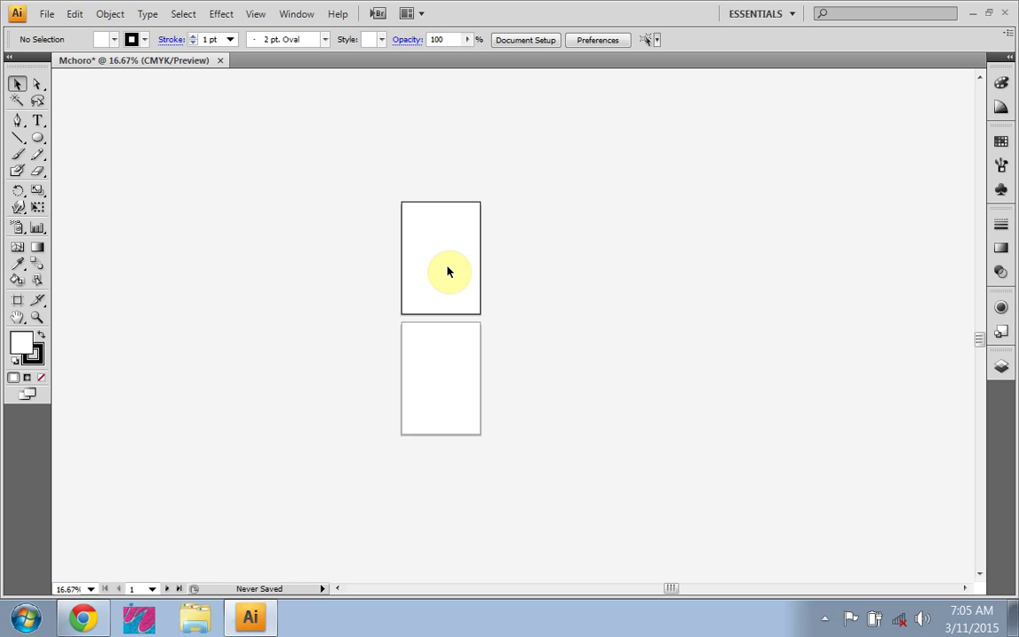
scroll(448, 271, "up", 2)
scroll(448, 271, "up", 2)
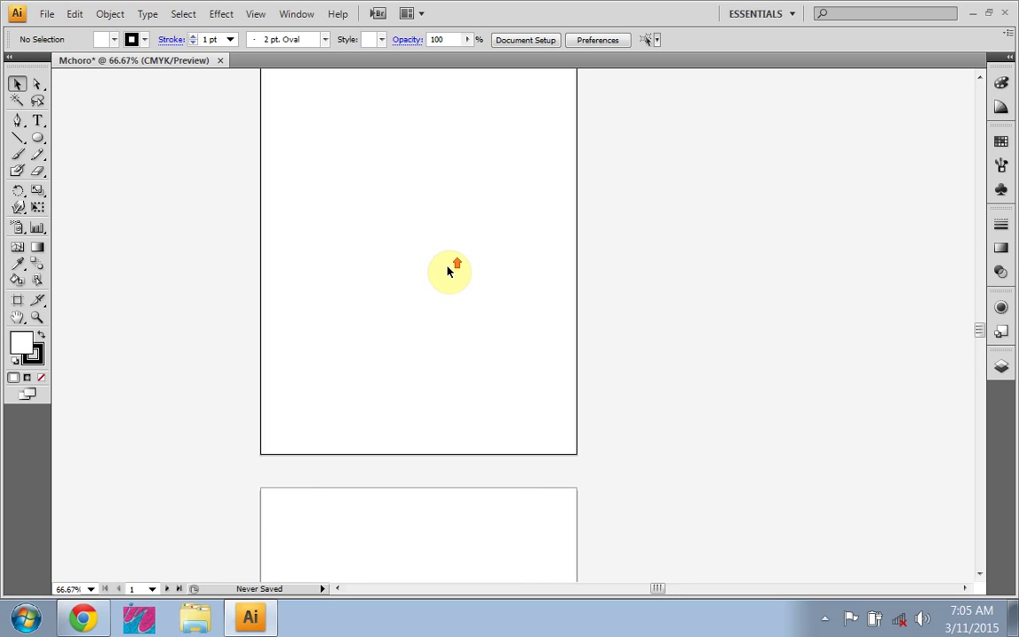
Step: Examine the upper A4 artboard from its top edge down to the gap before the second artboard
scroll(451, 268, "up", 4)
scroll(448, 346, "down", 2)
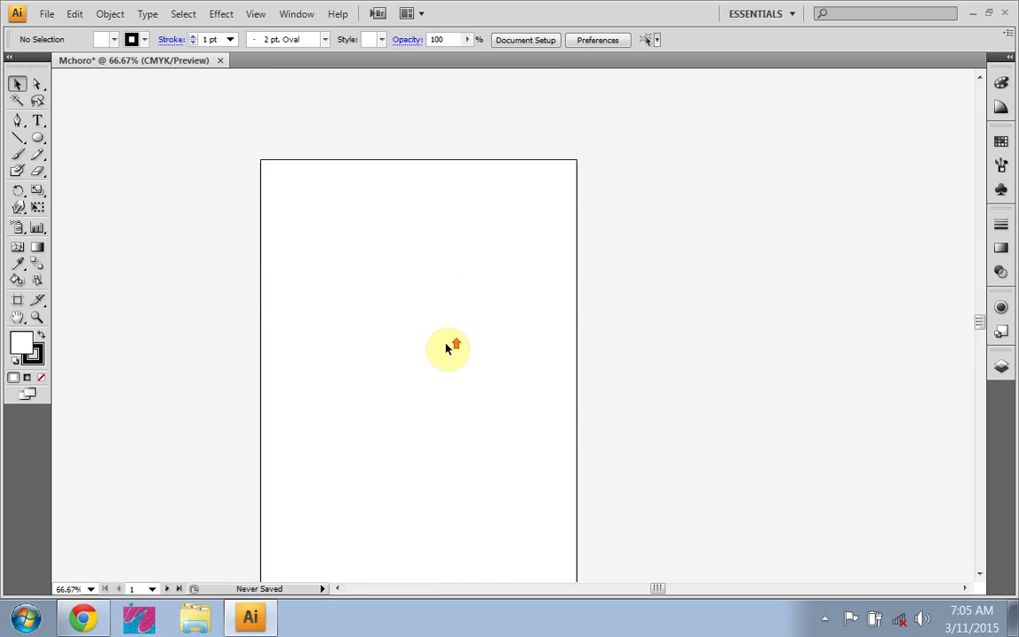
scroll(446, 352, "up", 3)
scroll(443, 358, "down", 5)
scroll(442, 371, "up", 1)
scroll(443, 370, "up", 3)
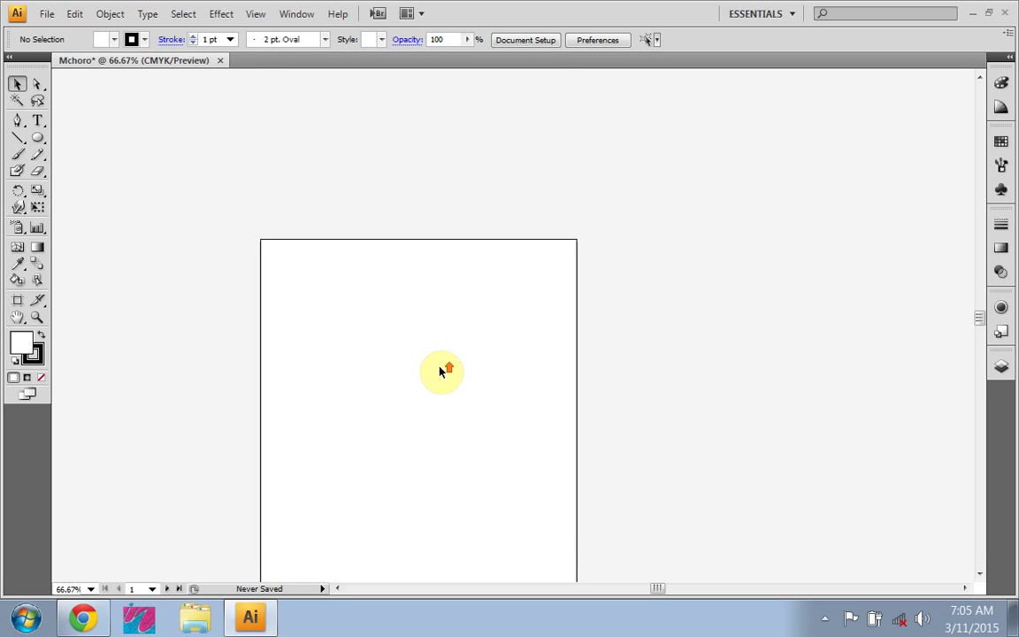
scroll(437, 378, "down", 3)
scroll(434, 381, "down", 1)
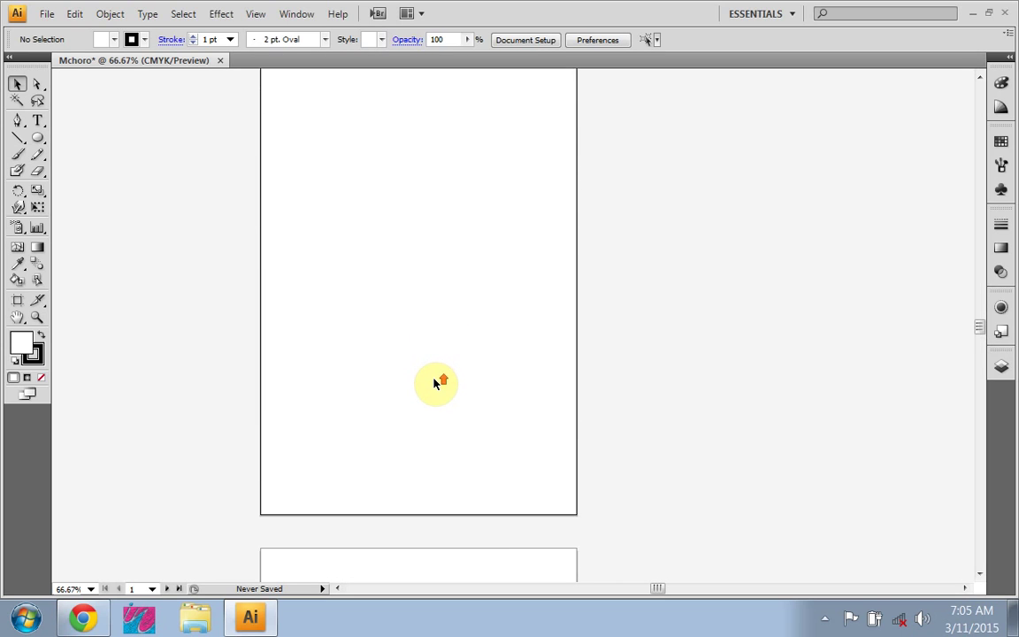
scroll(434, 381, "up", 5)
scroll(435, 382, "down", 3)
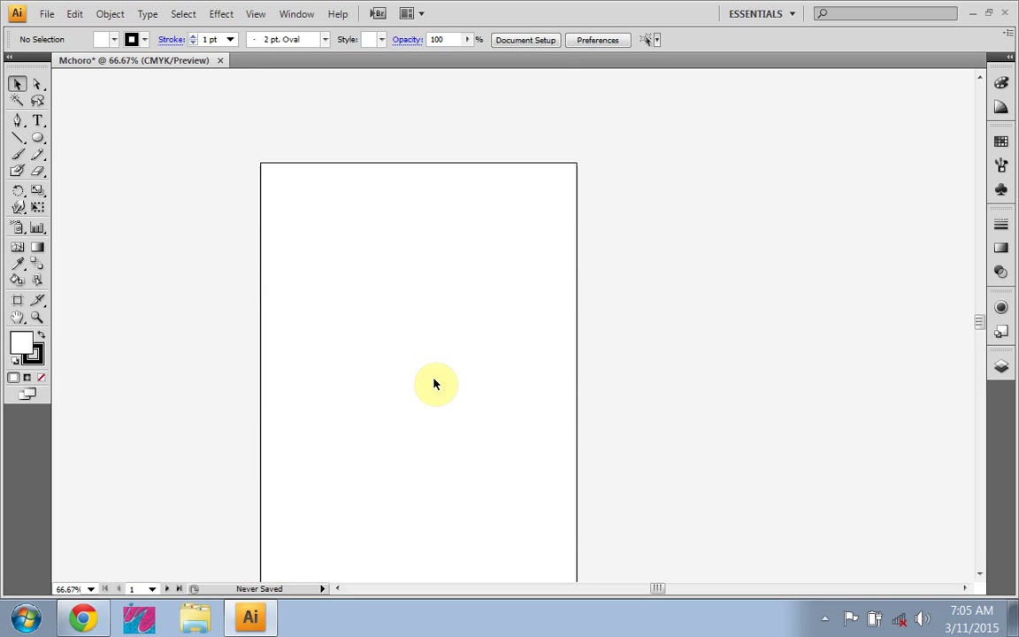